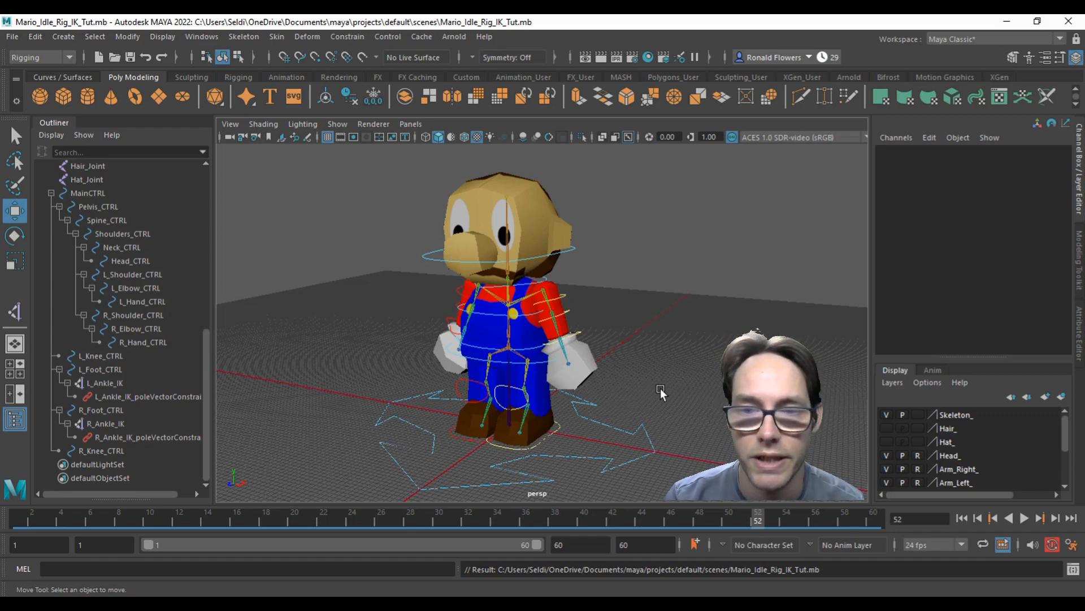
- Play back the character's idle animation, then stop it
mouse_move(677, 393)
left_mouse_down("alt")
mouse_move(613, 396)
mouse_move(677, 391)
left_mouse_up("alt")
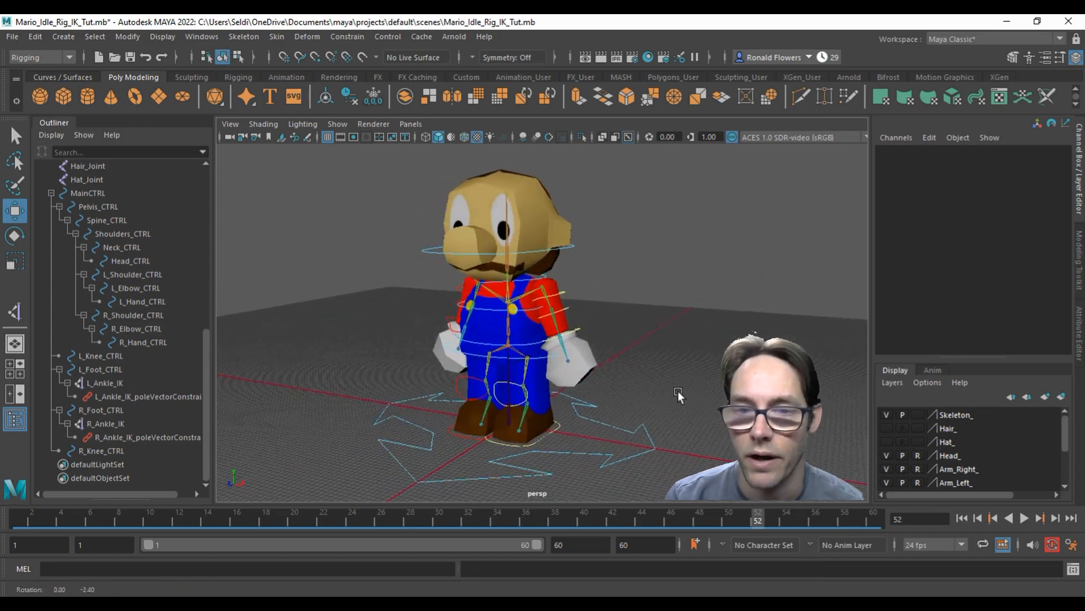
left_click(1017, 521)
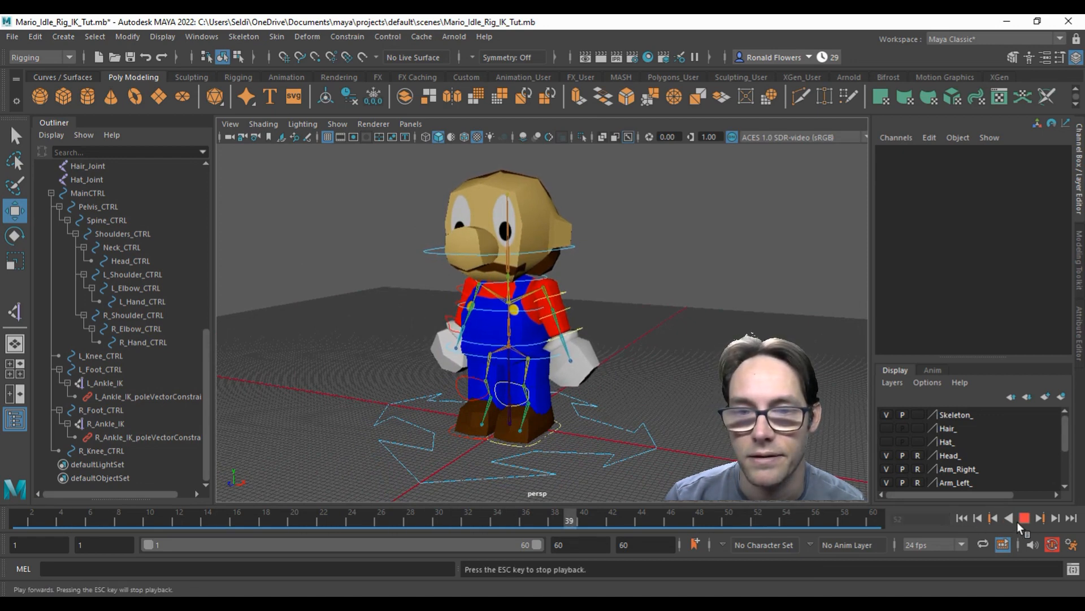
left_click(1017, 521)
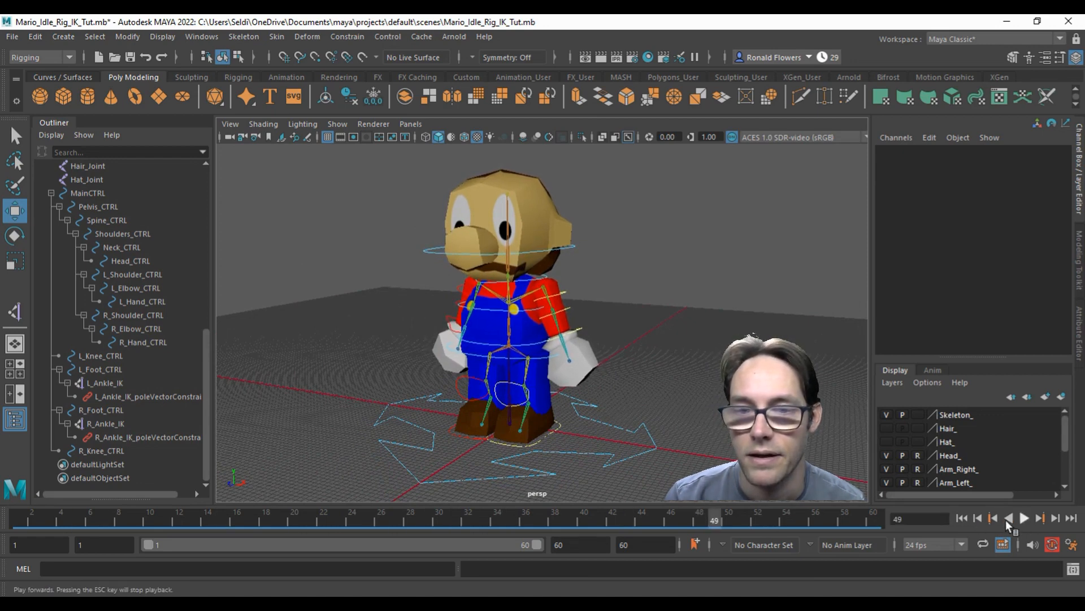
- Save the idle scene and open the bind pose scene Mario_BindPose_Rig_IK_Tut.mb
left_click(13, 38)
left_click(34, 91)
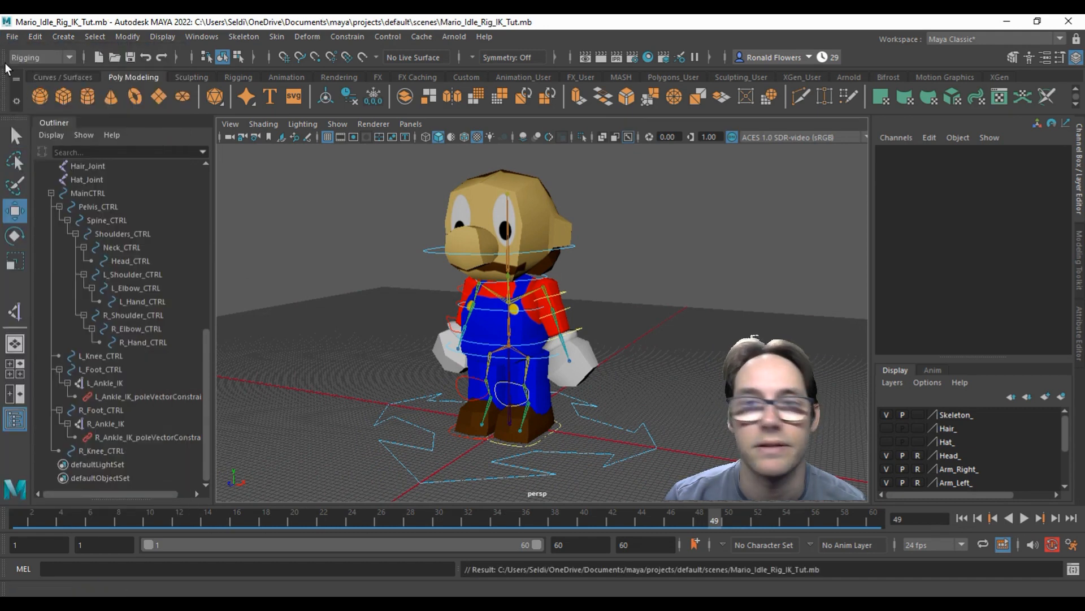
left_click(12, 36)
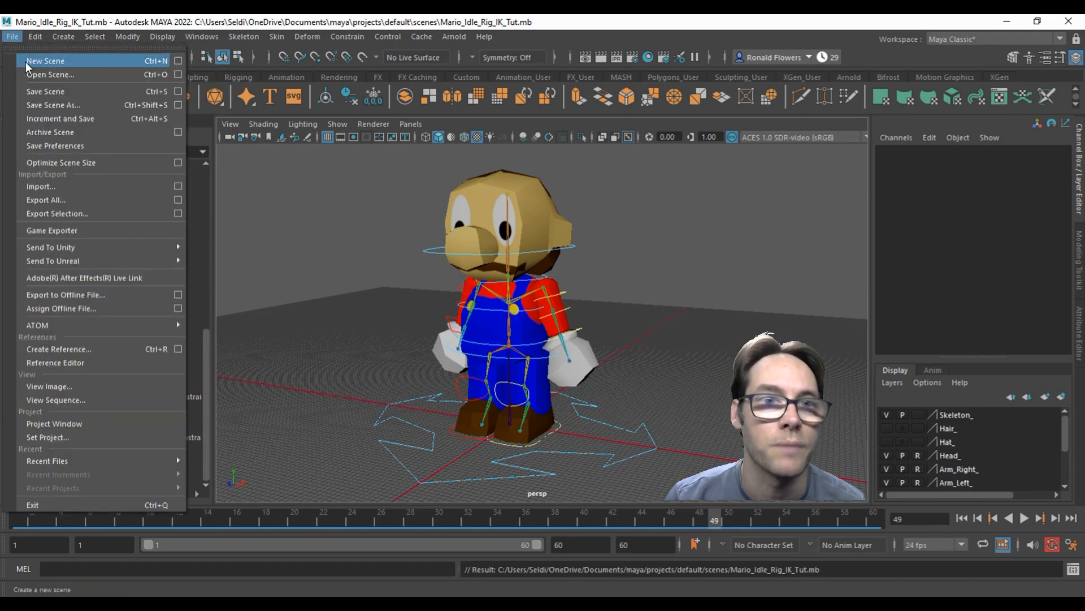
left_click(60, 76)
left_click(380, 355)
key("m")
scroll(379, 356, "down", 5)
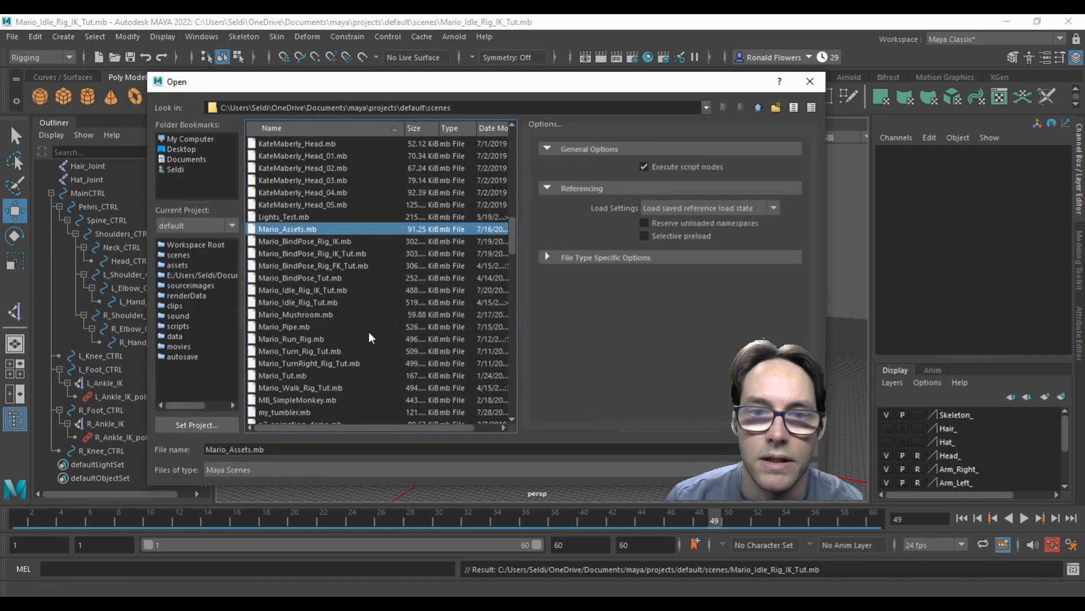
left_click(351, 258)
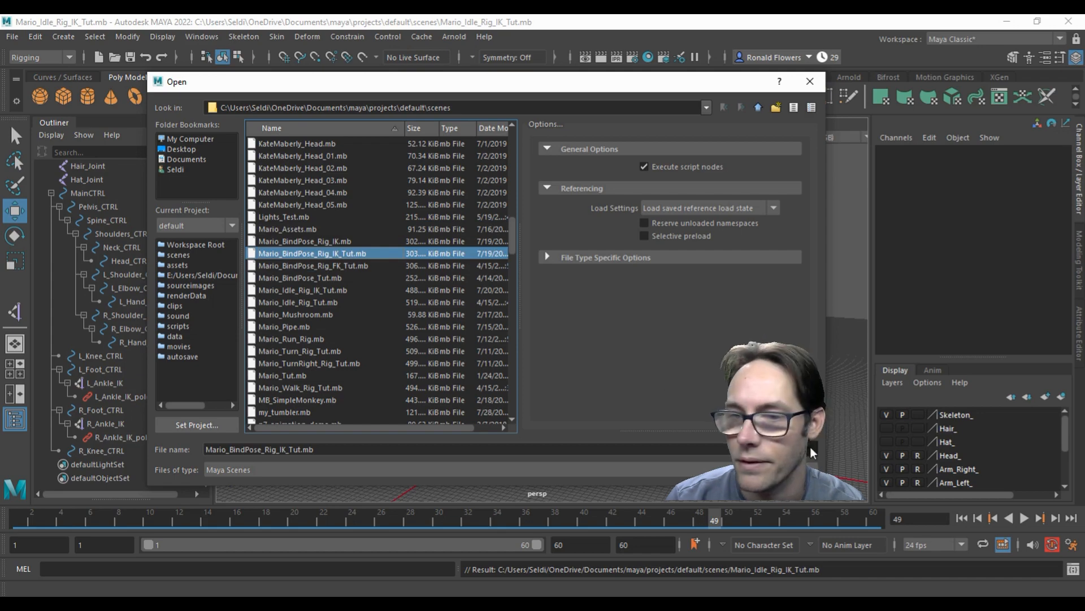
double_click(310, 254)
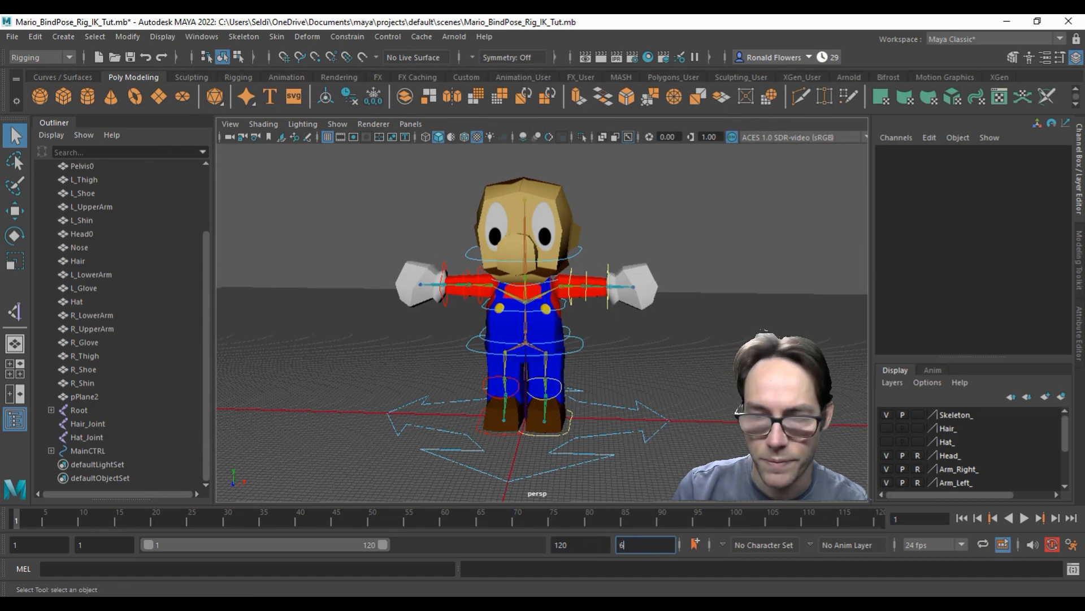
- Set the animation end time to frame 6 and play through the shortened timeline
type("6")
key("Return")
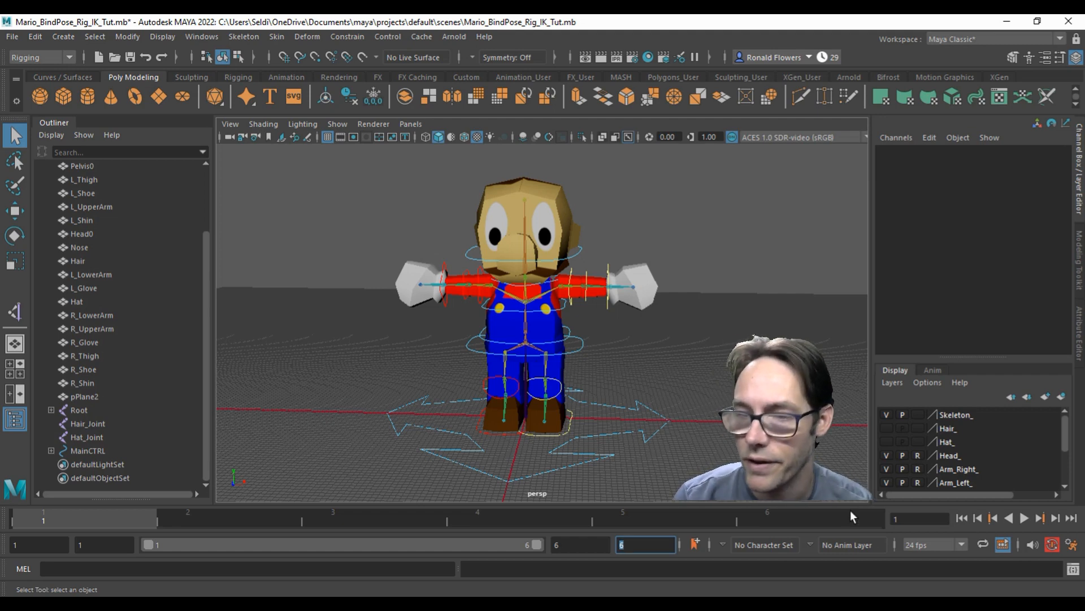
left_click(774, 514)
key("alt+v")
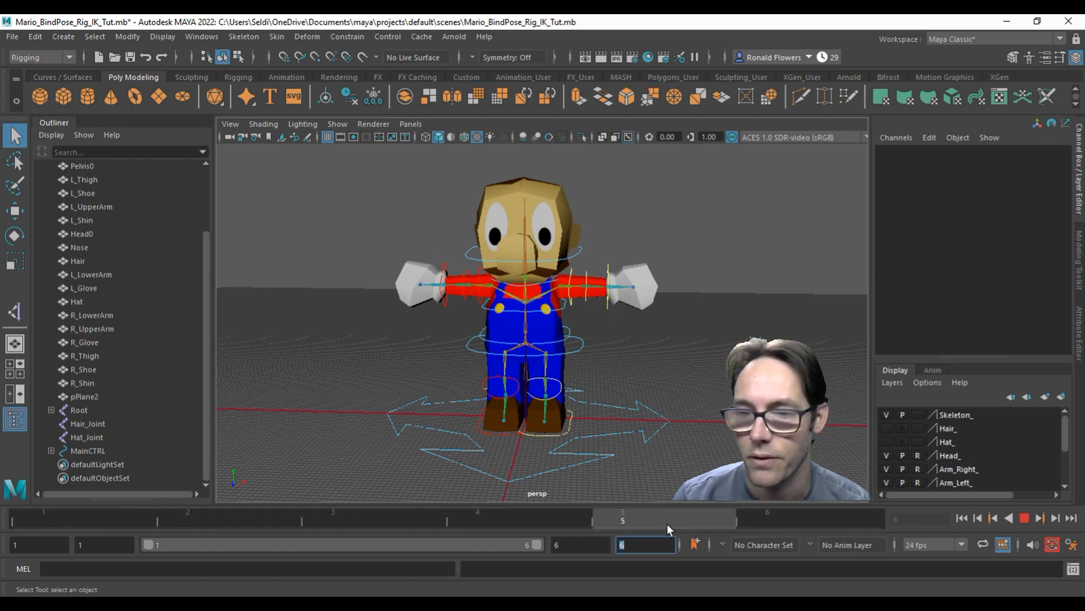
key("alt+v")
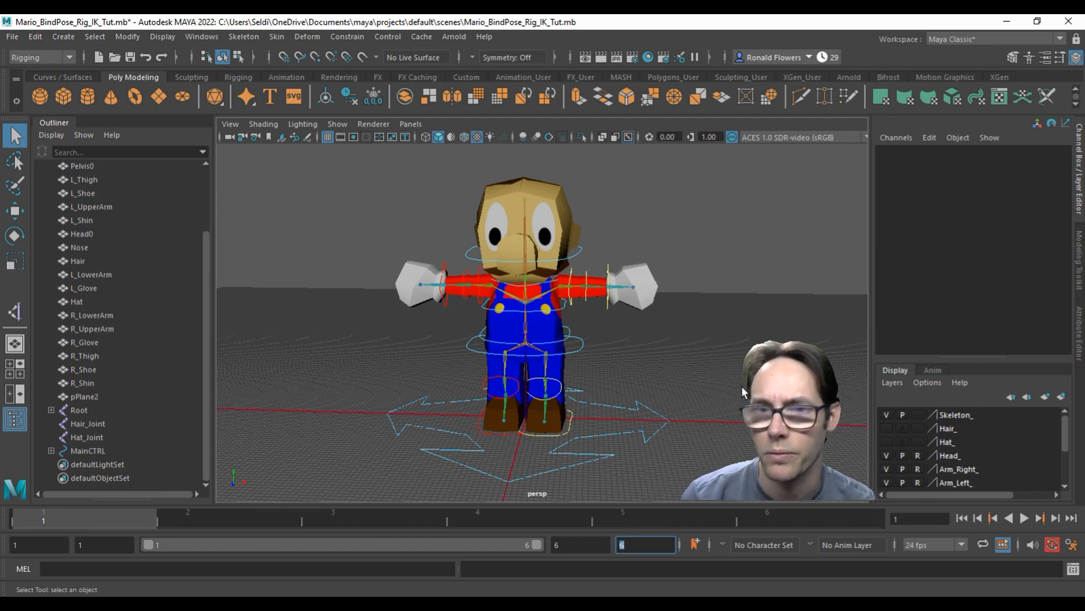
- Rotate R_Shoulder_CTRL to about 71 degrees in Z to lower the arm, and key it at frame 1
left_click_drag(706, 400, 627, 420, "alt")
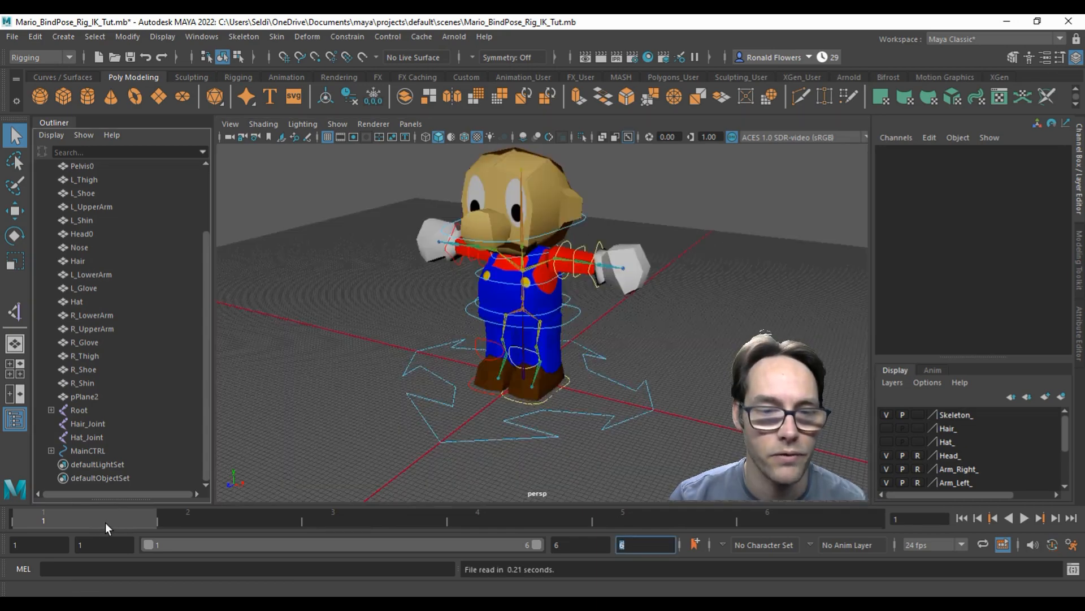
left_click_drag(351, 375, 422, 383, "alt")
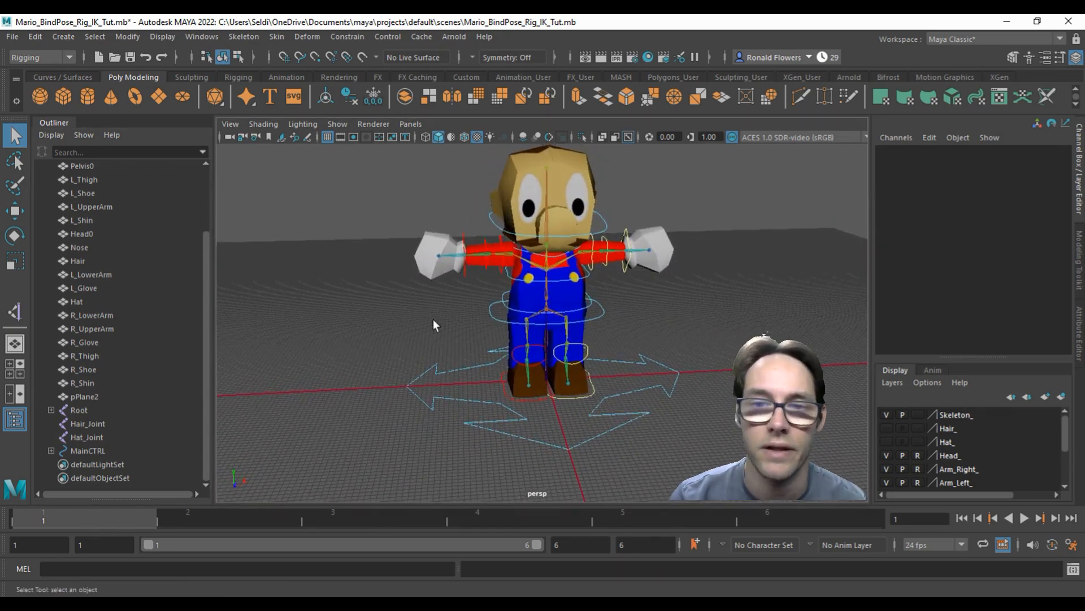
scroll(436, 348, "up", 4)
scroll(439, 344, "up", 2)
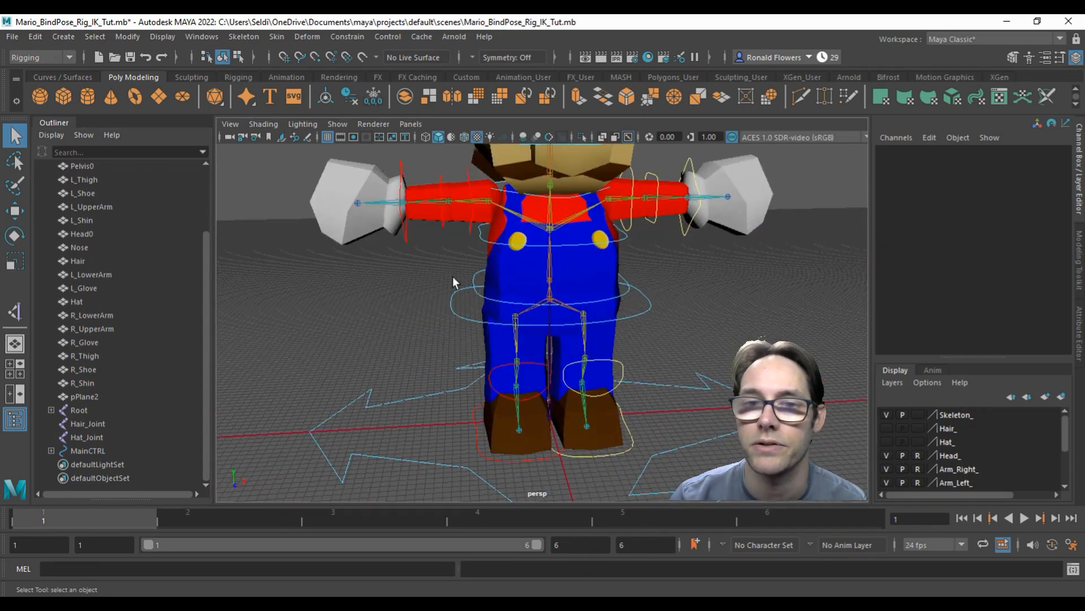
left_click(469, 225)
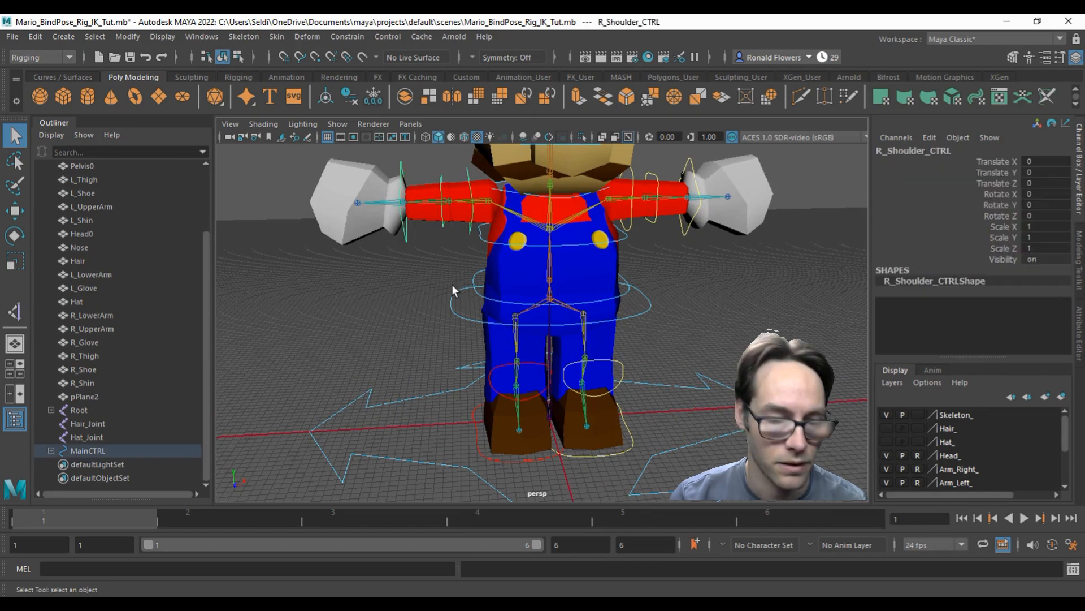
key("r")
key("e")
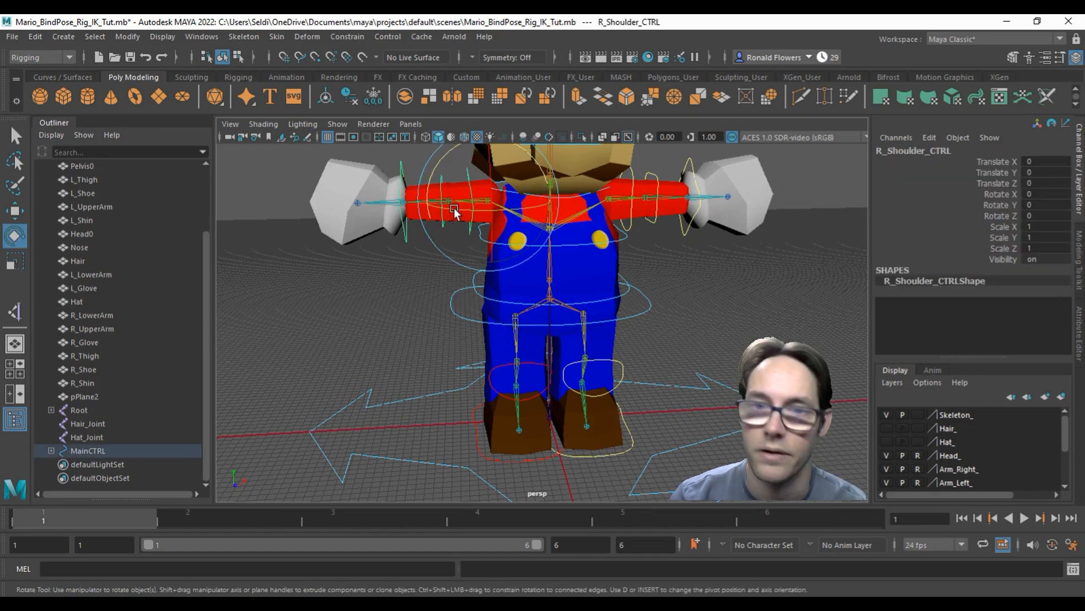
left_click_drag(446, 163, 430, 232)
- Rotate L_Shoulder_CTRL to about -68 degrees in Z to lower the arm, and key it at frame 1
middle_click_drag(724, 327, 658, 365, "alt")
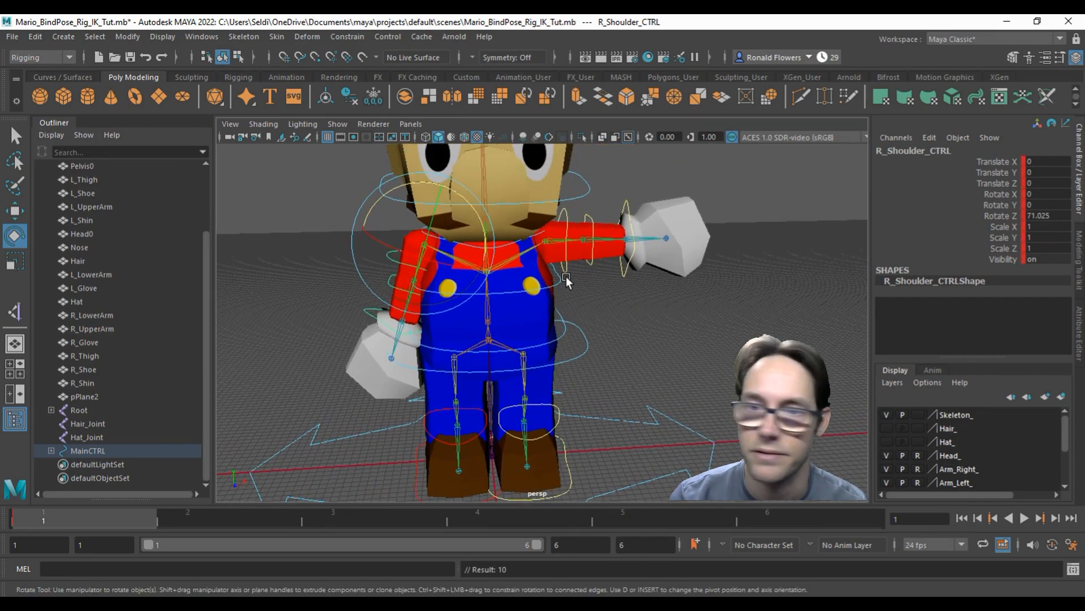
left_click(568, 270)
left_click_drag(566, 178, 599, 251)
key("s")
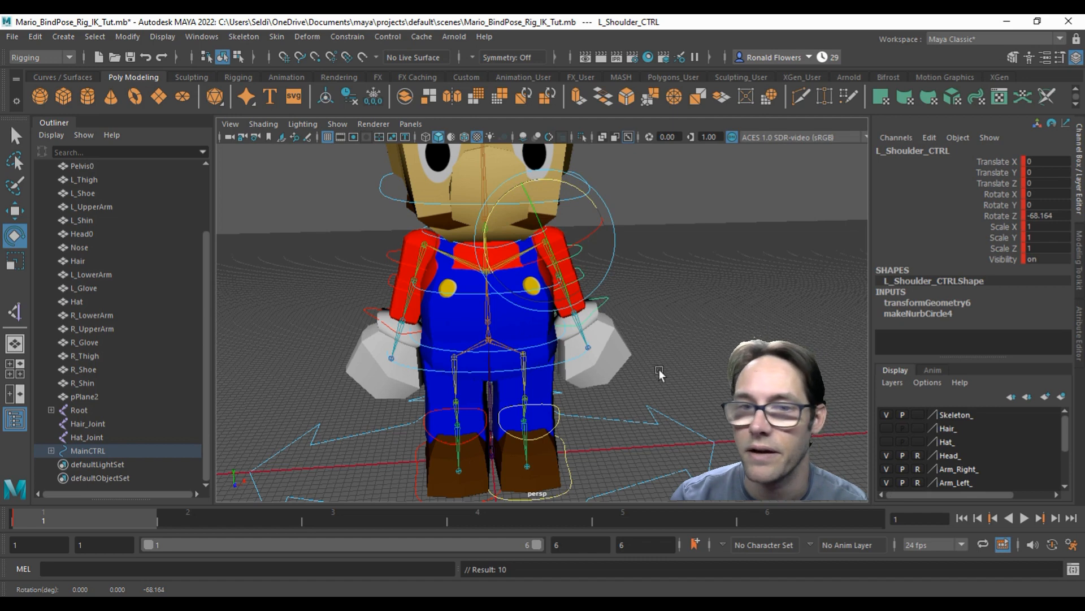
- Expand the MainCTRL hierarchy, select everything from MainCTRL through R_Knee_CTRL, and key it all at frame 1
left_click(52, 450, "shift")
scroll(112, 409, "down", 6)
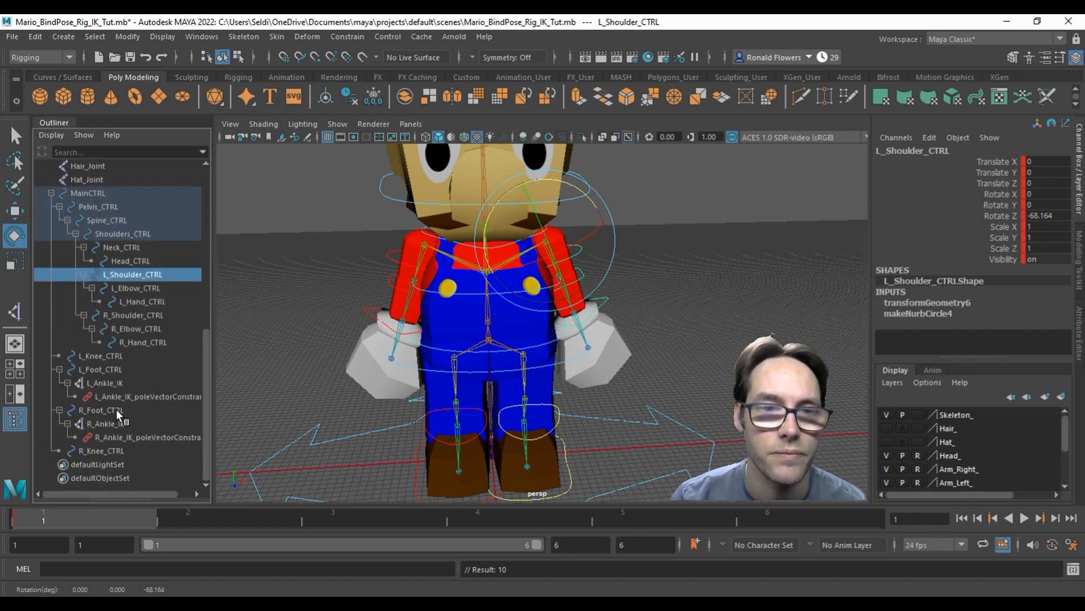
left_click(108, 194)
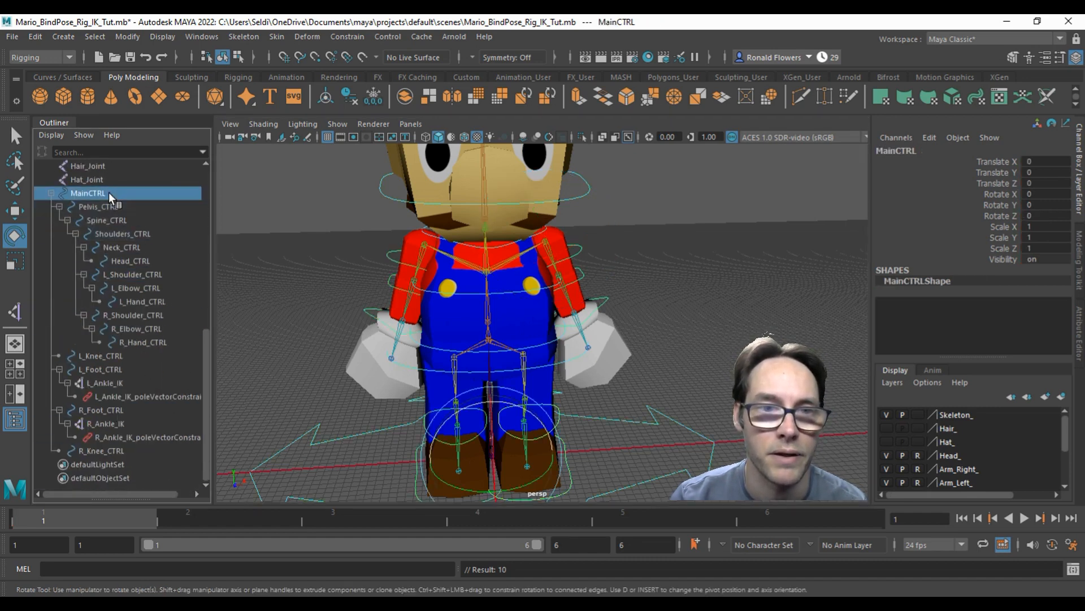
left_click(117, 449, "shift")
key("s")
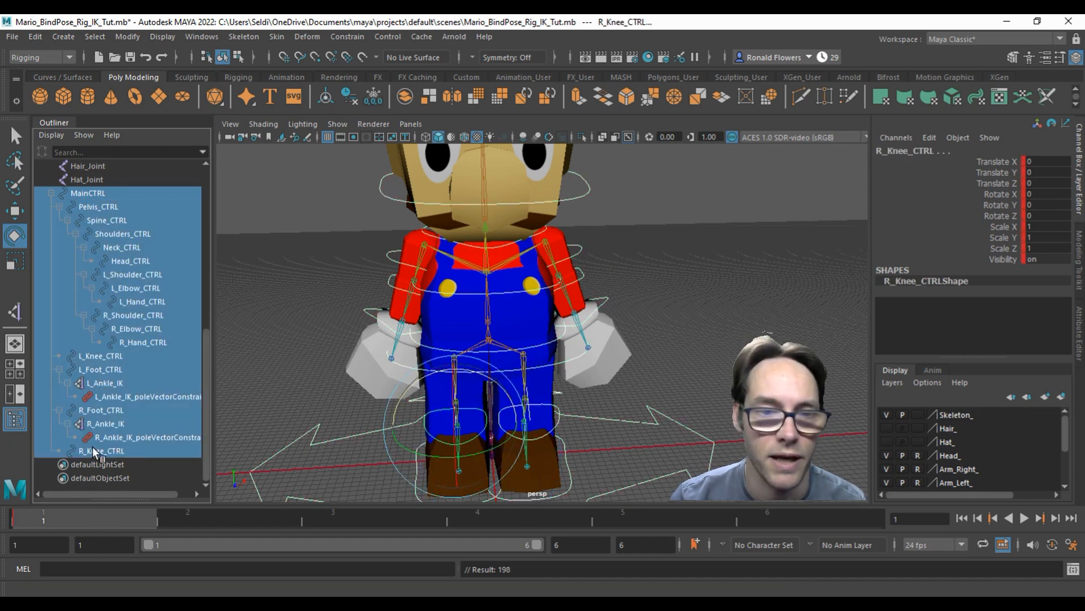
left_click(704, 393)
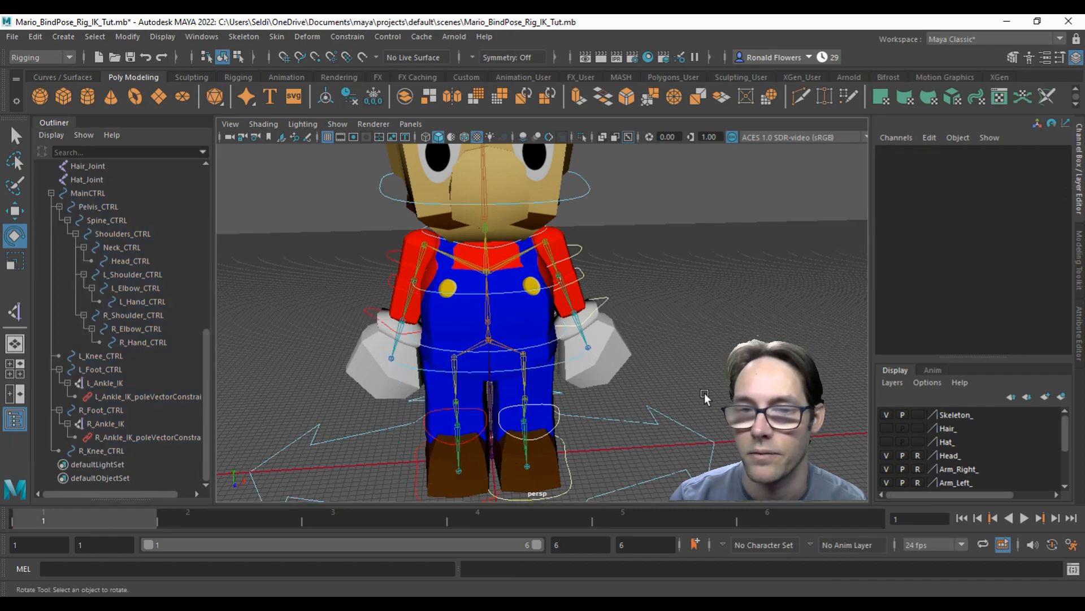
- At frame 6, lower Pelvis_CTRL to a Translate Y of about -11.9 to bend the knees
scroll(704, 393, "down", 3)
left_click_drag(706, 391, 642, 393, "alt")
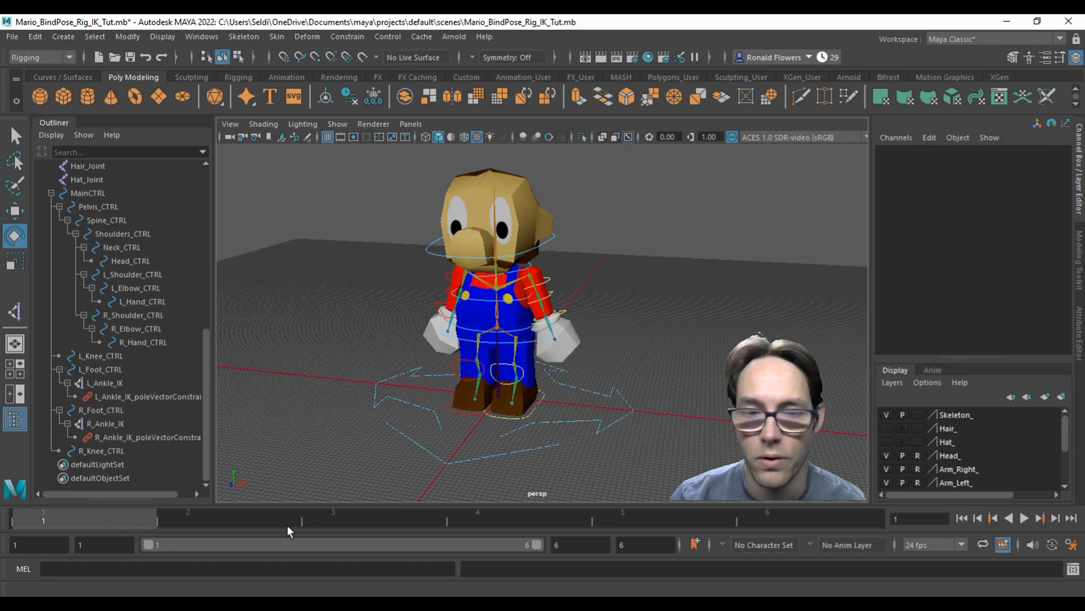
left_click(774, 516)
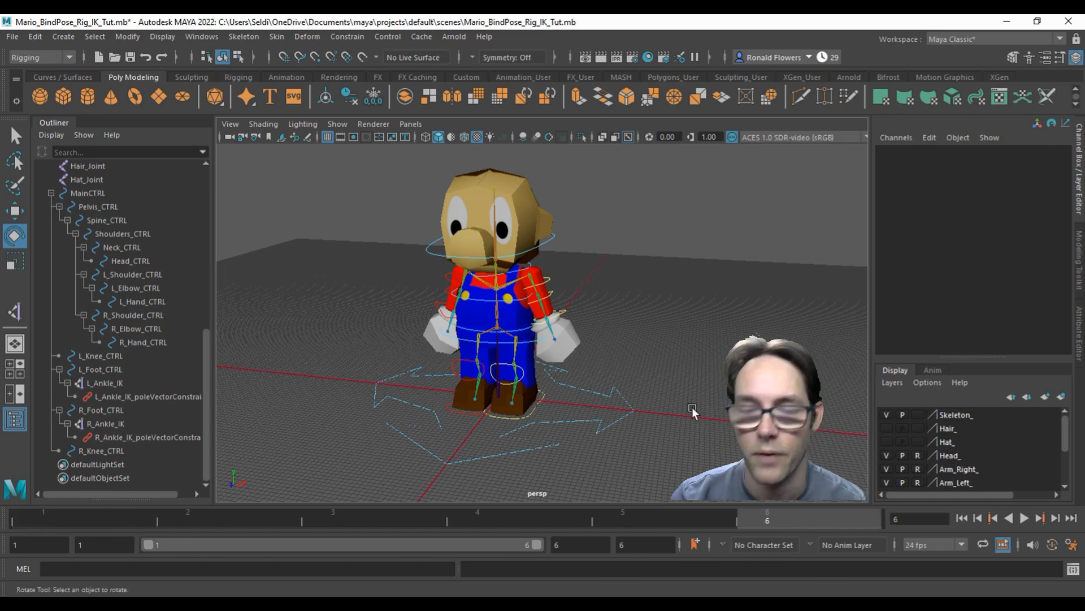
scroll(673, 417, "up", 5)
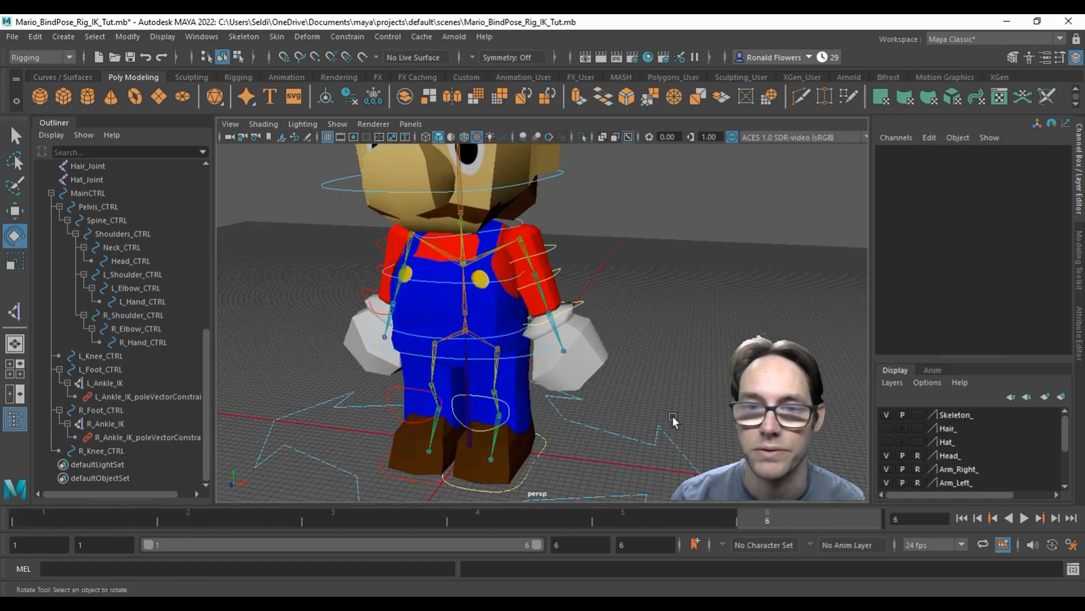
left_click_drag(673, 417, 527, 400, "alt")
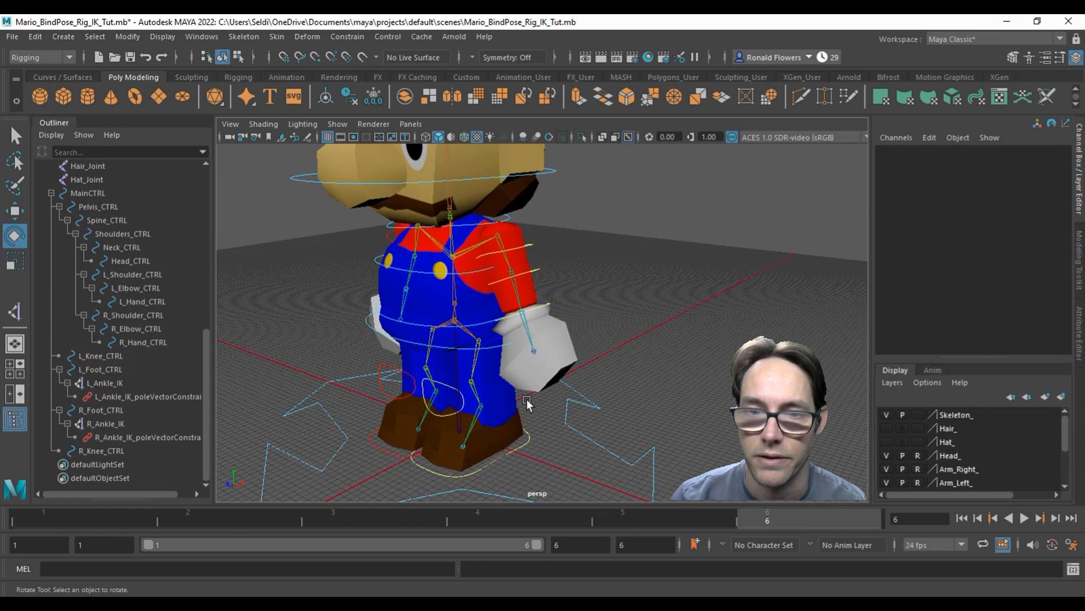
left_click(498, 349)
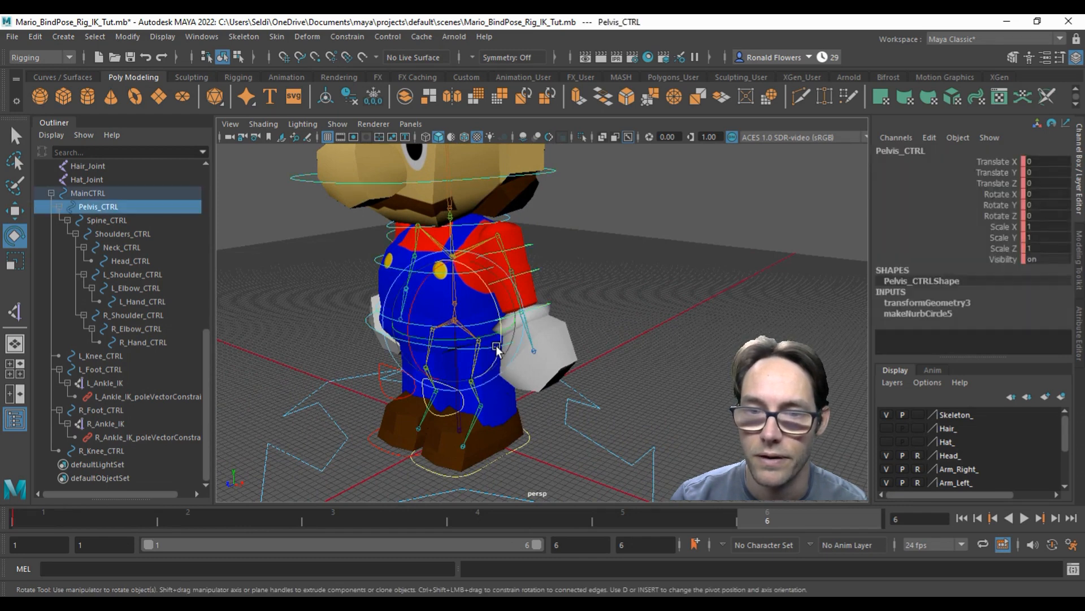
key("w")
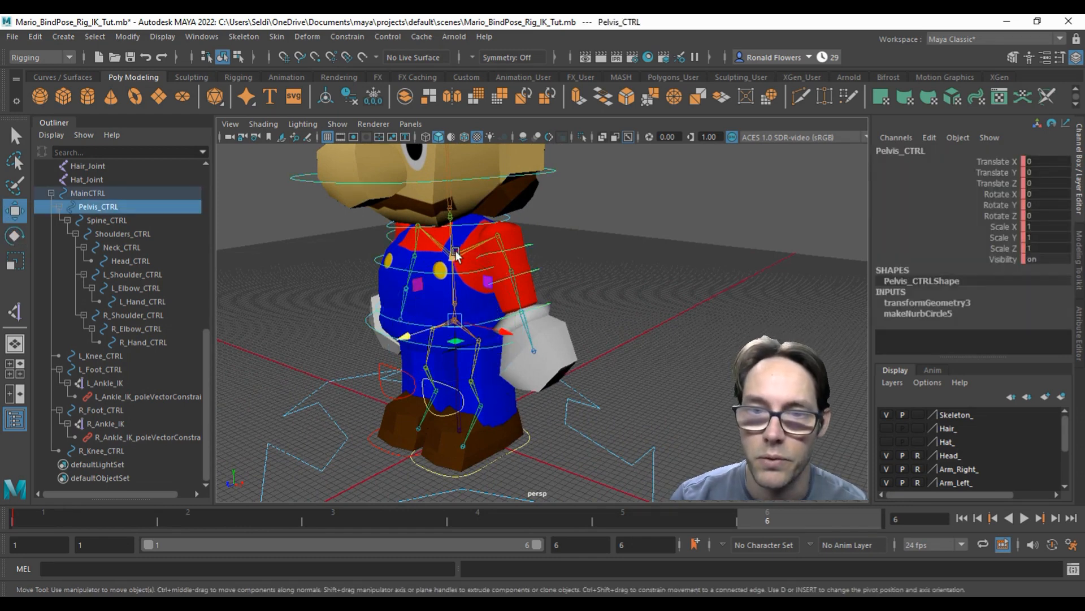
left_click_drag(455, 249, 455, 283)
left_click_drag(544, 405, 548, 331, "alt")
left_click_drag(606, 361, 527, 318, "alt")
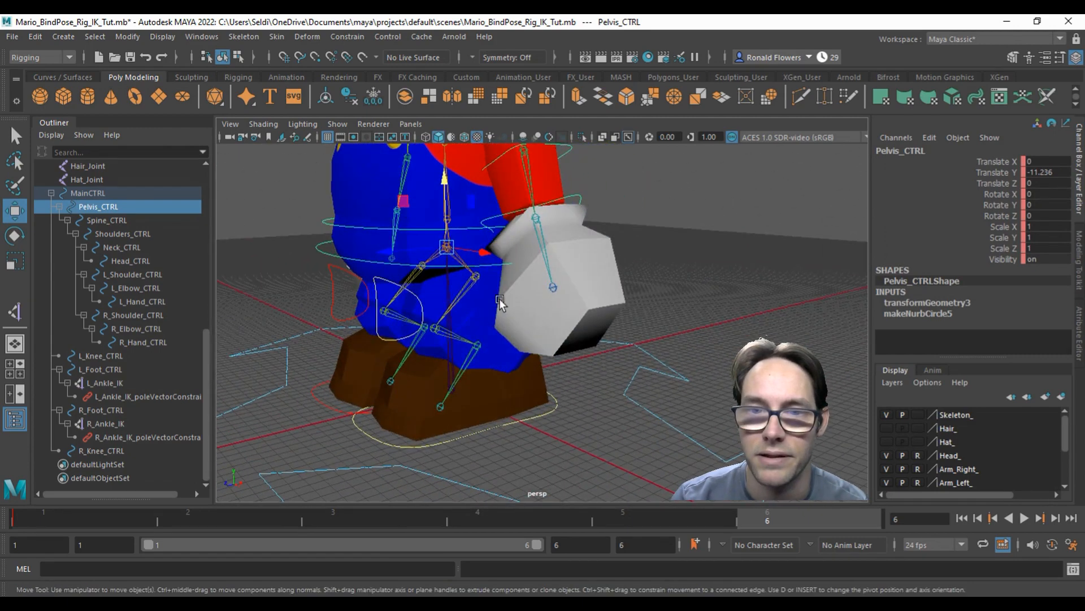
left_click_drag(444, 191, 443, 189)
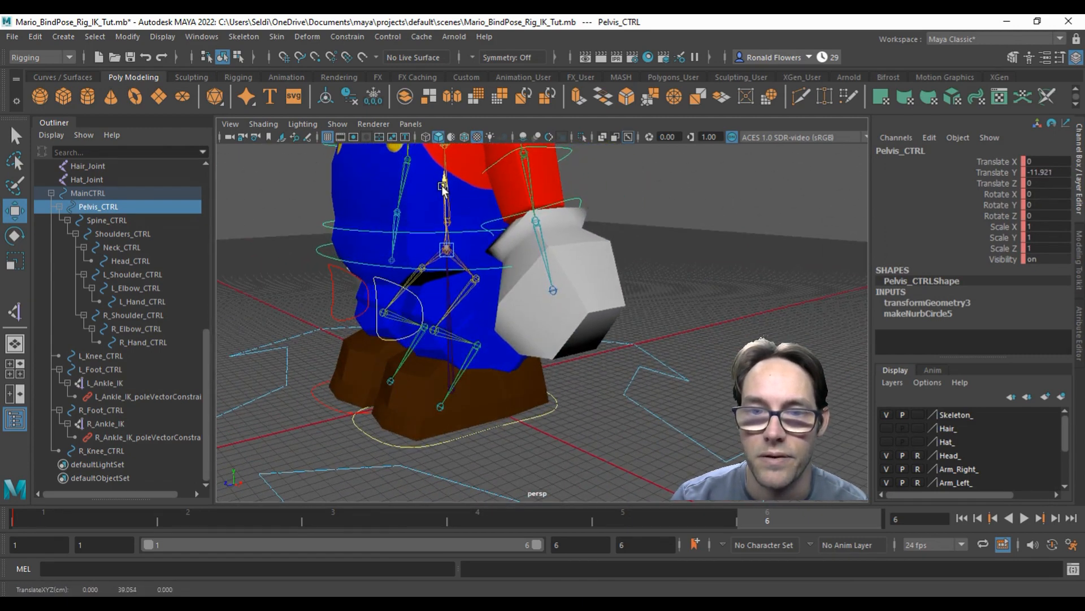
- Shift Pelvis_CTRL slightly backward to a Translate Z of about -2.4
scroll(536, 372, "down", 4)
scroll(535, 372, "down", 3)
left_click_drag(570, 375, 607, 322, "alt")
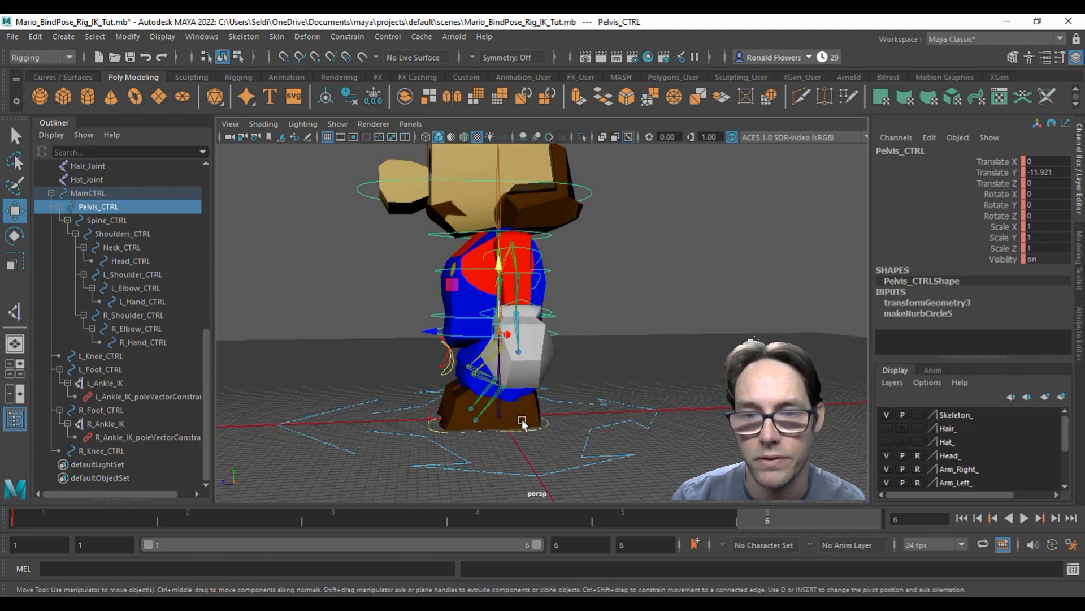
left_click_drag(434, 332, 470, 328)
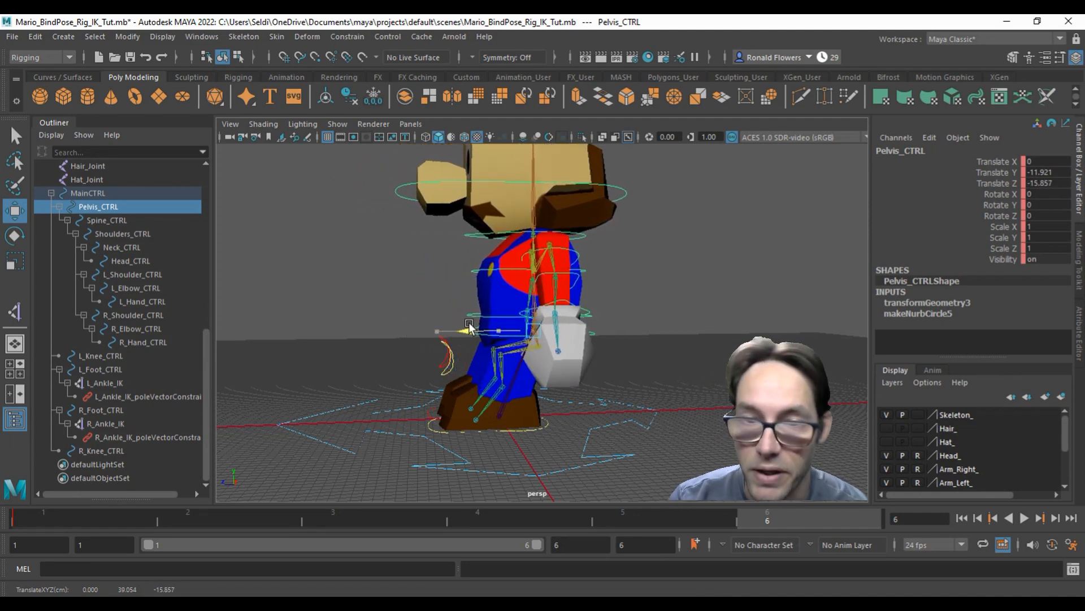
left_click_drag(469, 328, 469, 328)
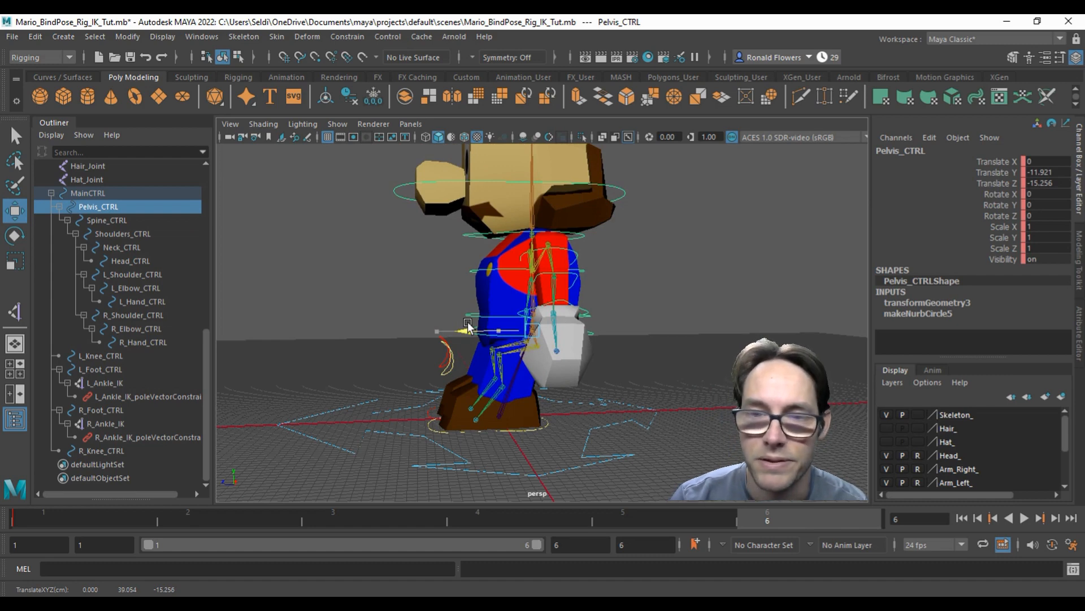
left_click_drag(468, 328, 439, 325)
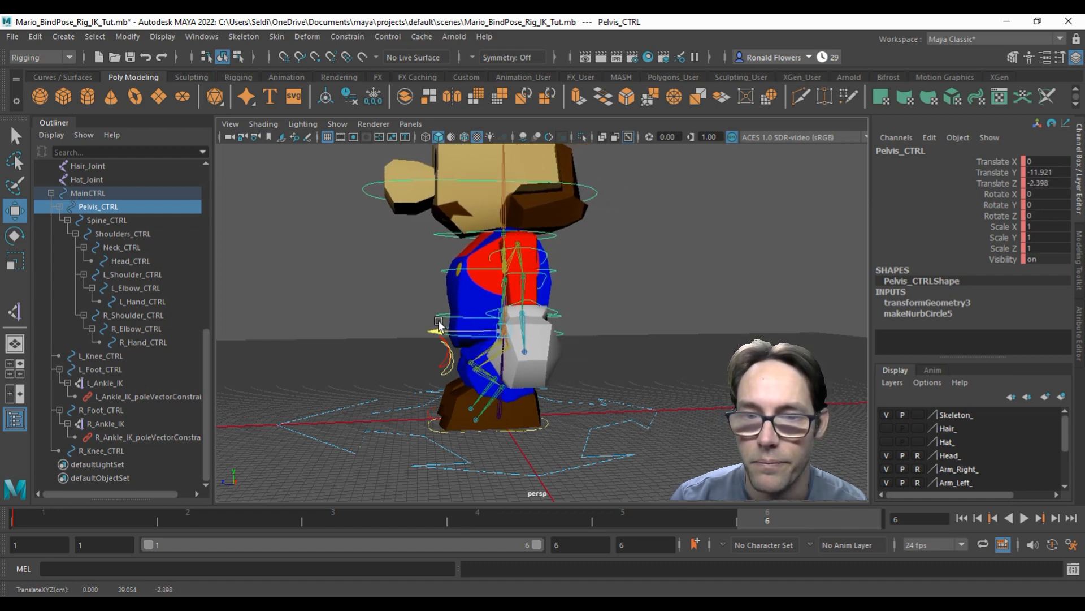
scroll(533, 414, "up", 5)
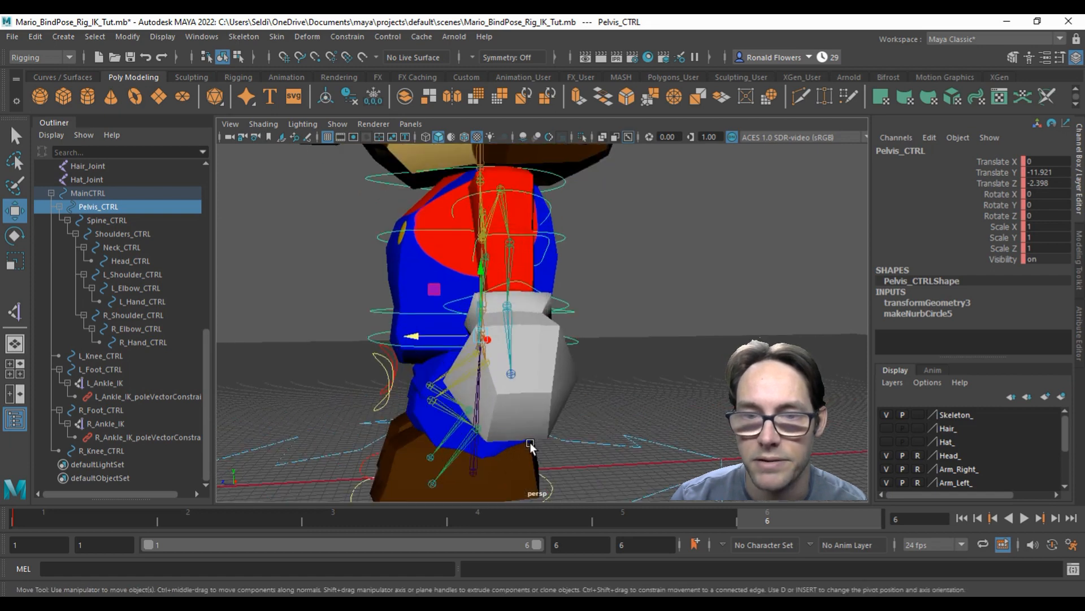
- Shift Pelvis_CTRL back to a Translate Z of about -3.5 and tilt it forward about 14 degrees in X
left_click_drag(443, 267, 445, 266)
mouse_move(538, 411)
left_mouse_down("alt")
mouse_move(491, 386)
mouse_move(531, 402)
left_mouse_up("alt")
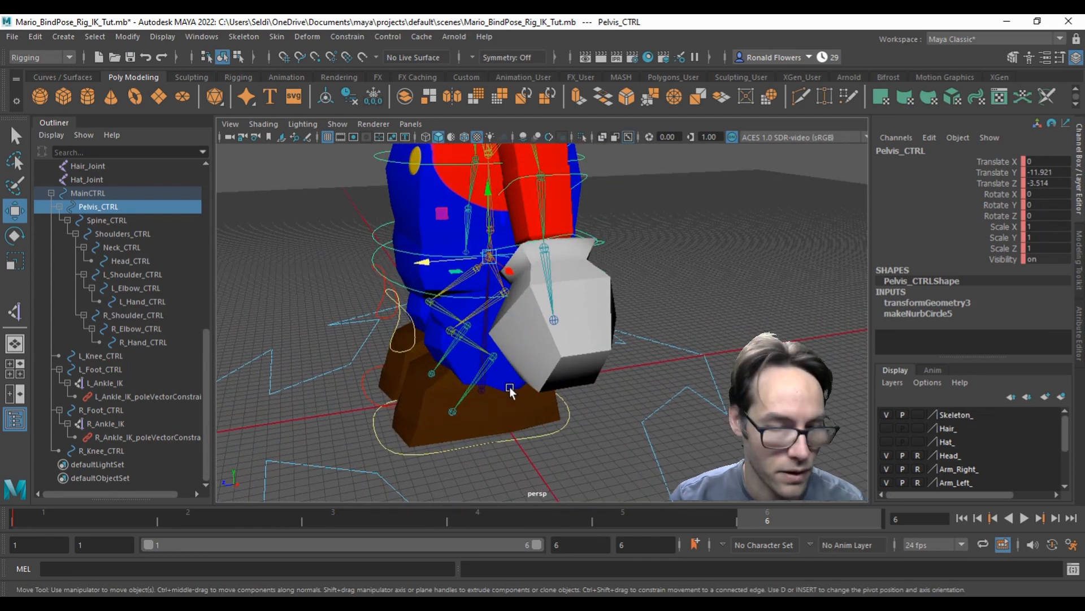
key("e")
left_click_drag(440, 231, 434, 236)
left_click_drag(436, 409, 466, 296, "alt")
scroll(443, 407, "up", 2)
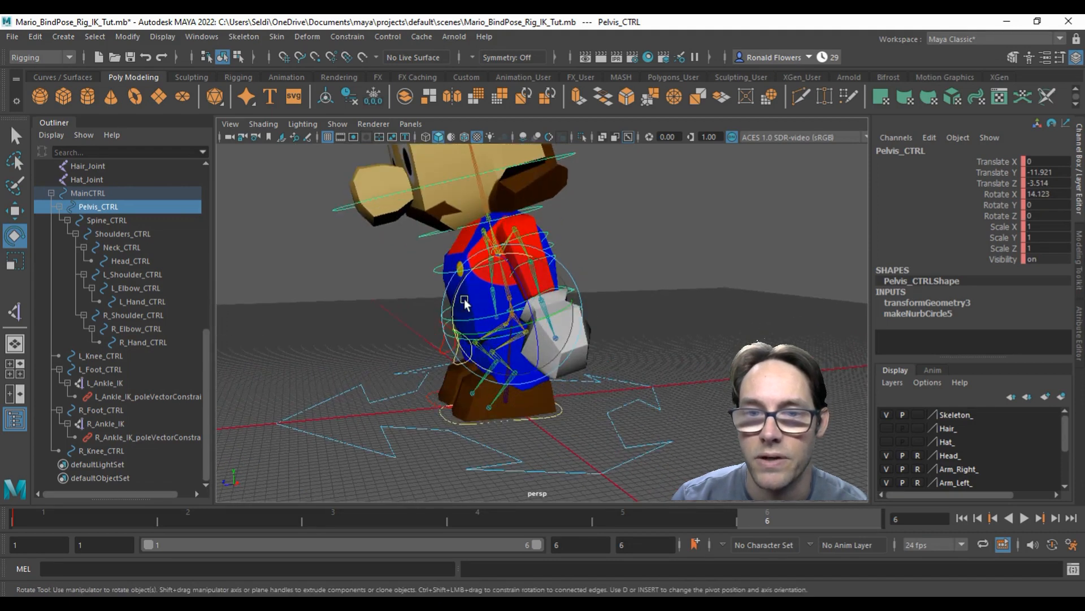
scroll(393, 351, "up", 2)
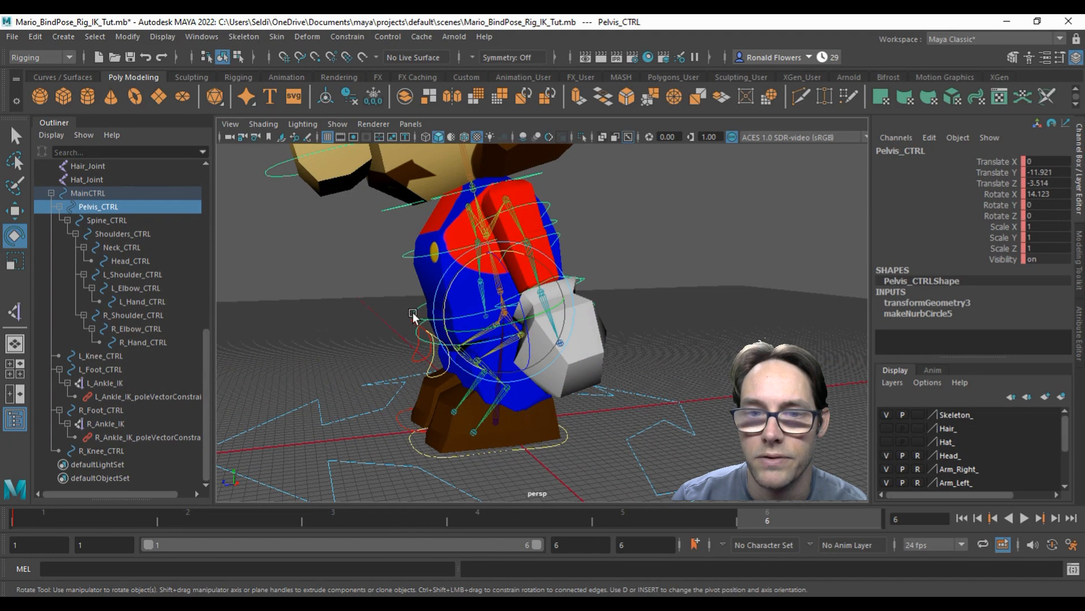
- Bend the torso forward by rotating Spine_CTRL to about 6.6 degrees and Shoulders_CTRL to about 5.7 degrees in X
left_click(413, 312)
left_click_drag(453, 253, 447, 260)
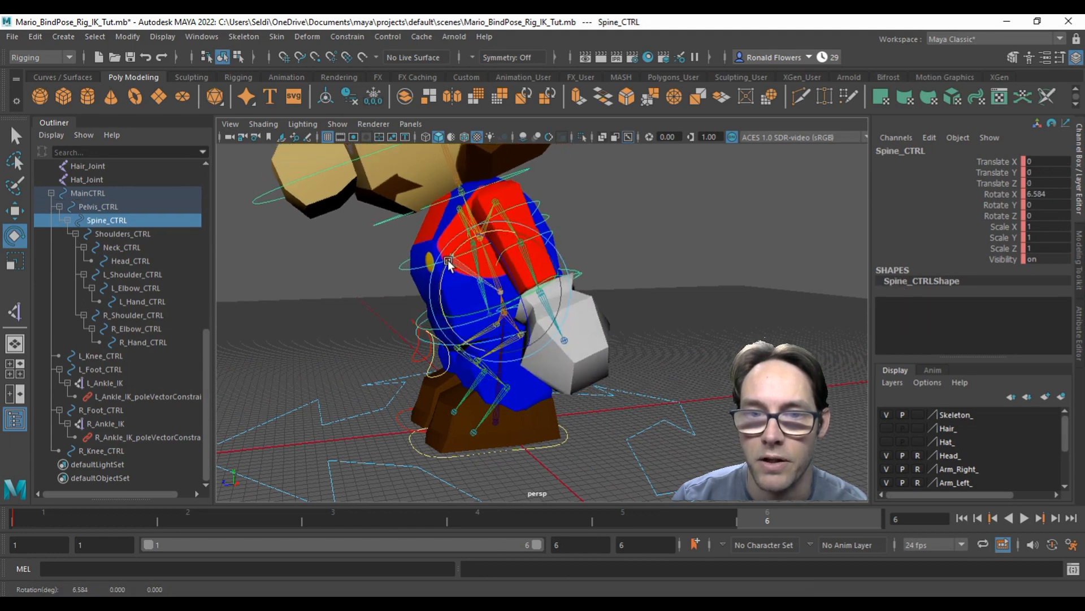
left_click(419, 269)
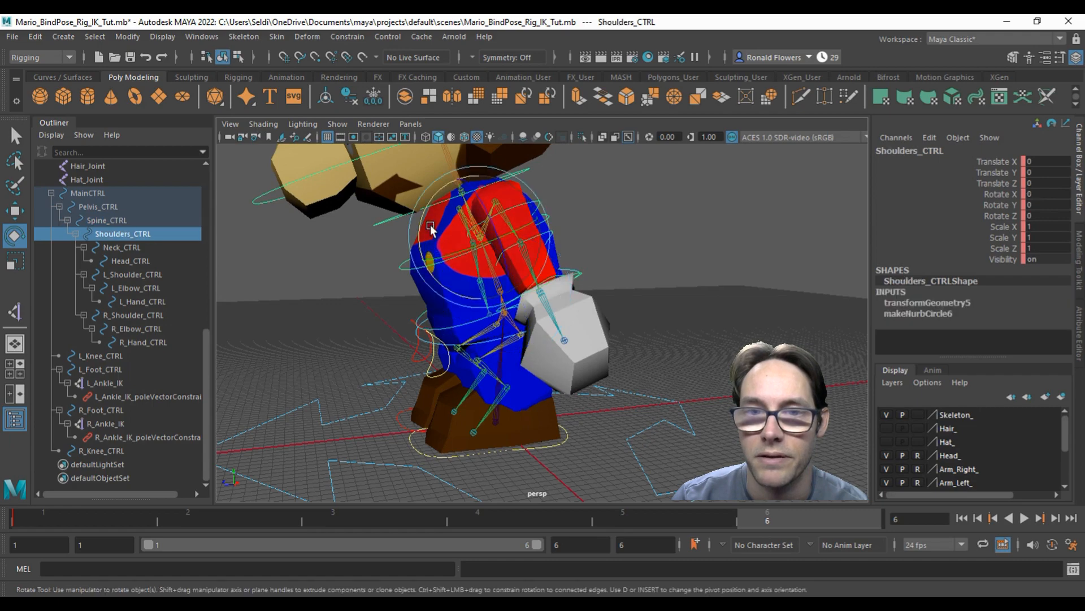
left_click_drag(425, 220, 422, 225)
left_click_drag(355, 344, 419, 336, "alt")
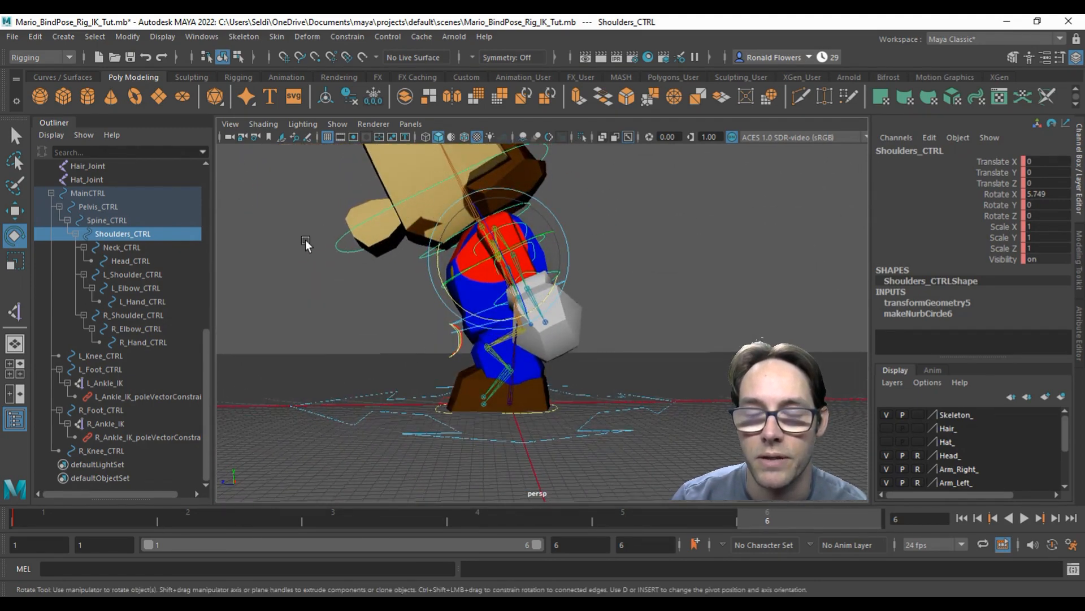
left_click_drag(574, 373, 455, 351, "alt")
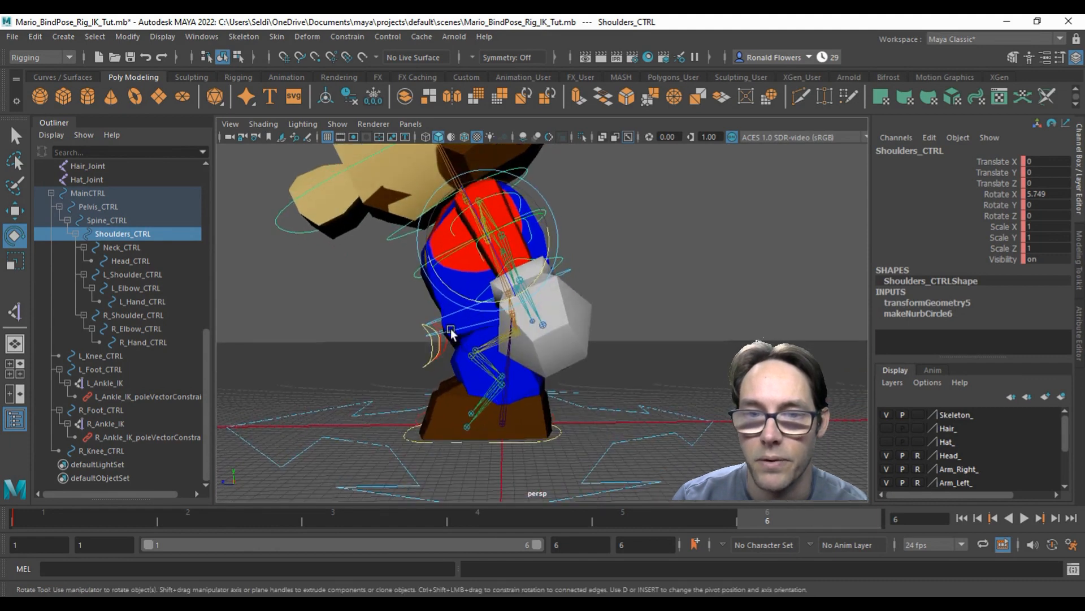
- Move Pelvis_CTRL slightly farther back, to a Translate Z of about -4
left_click(450, 346)
key("w")
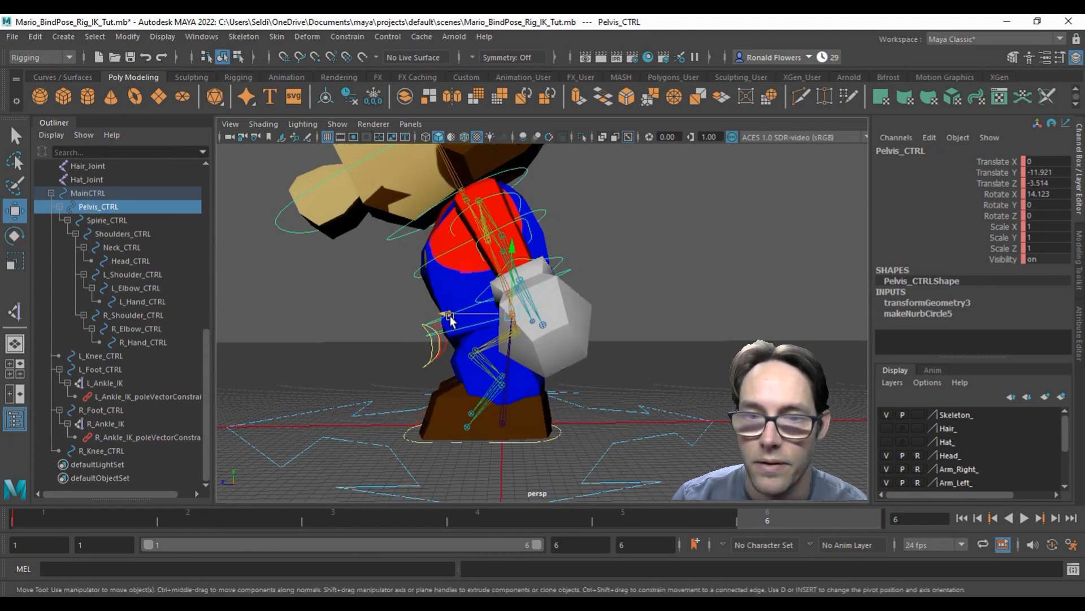
left_click_drag(450, 318, 452, 319)
left_click_drag(475, 382, 588, 403, "alt")
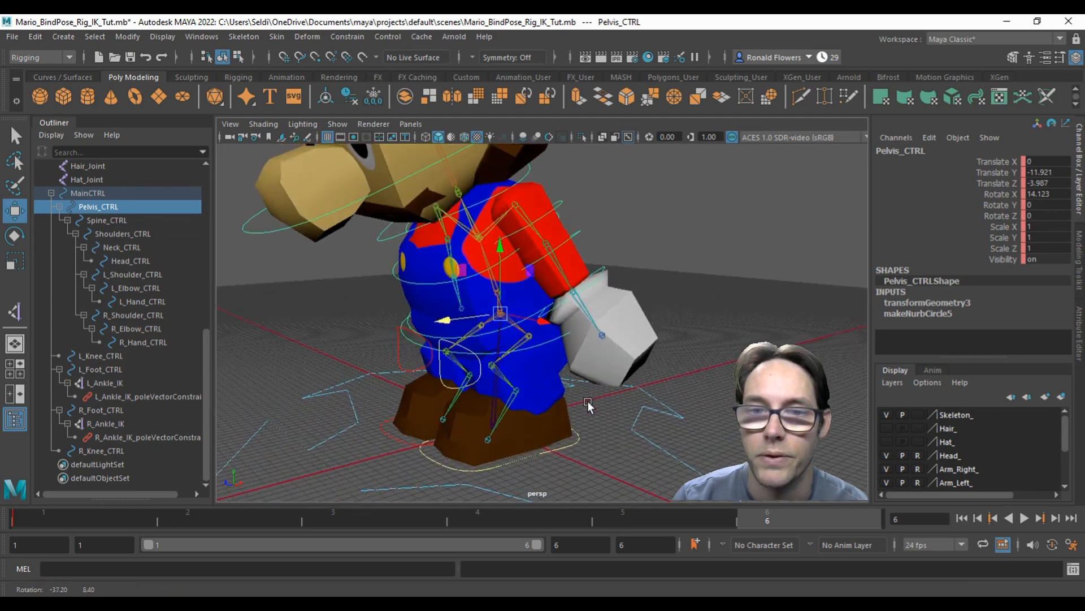
- Rotate L_Shoulder_CTRL to about -88 degrees in Y to swing the left arm forward
left_click_drag(561, 206, 626, 230, "alt")
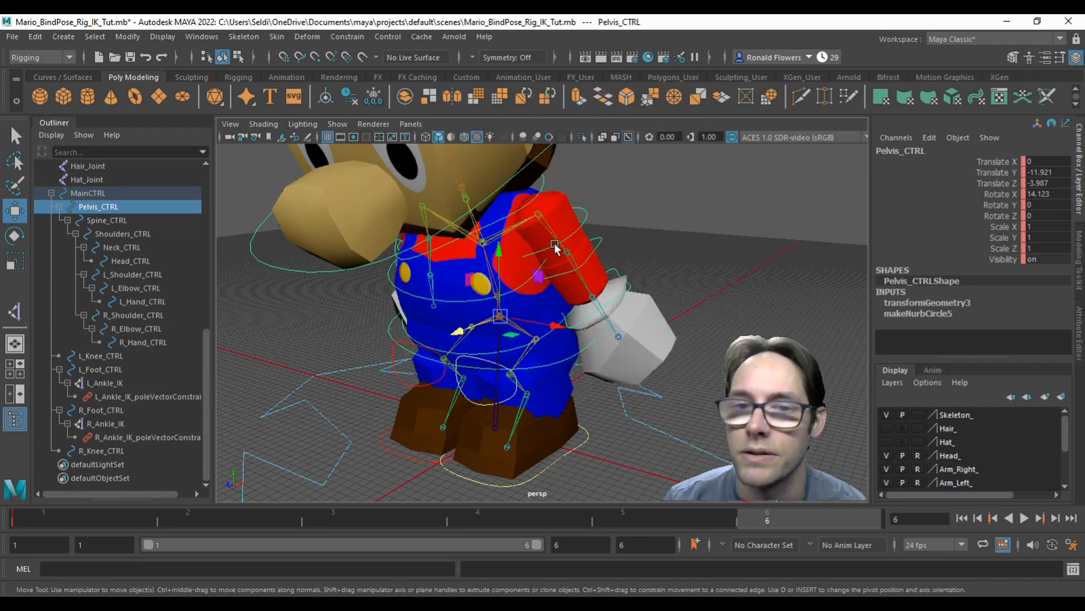
left_click(585, 223)
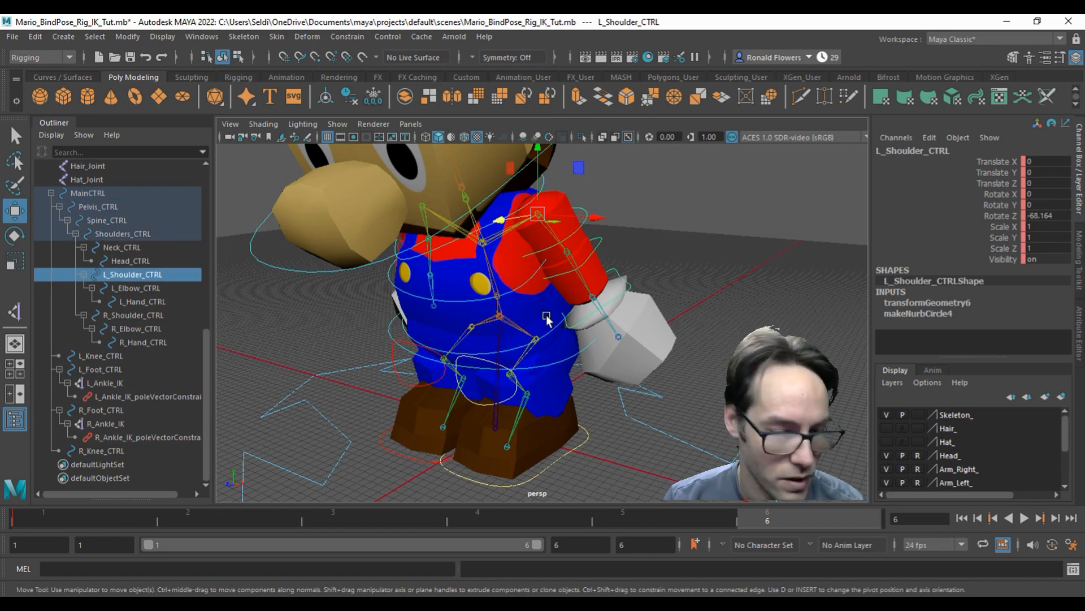
key("e")
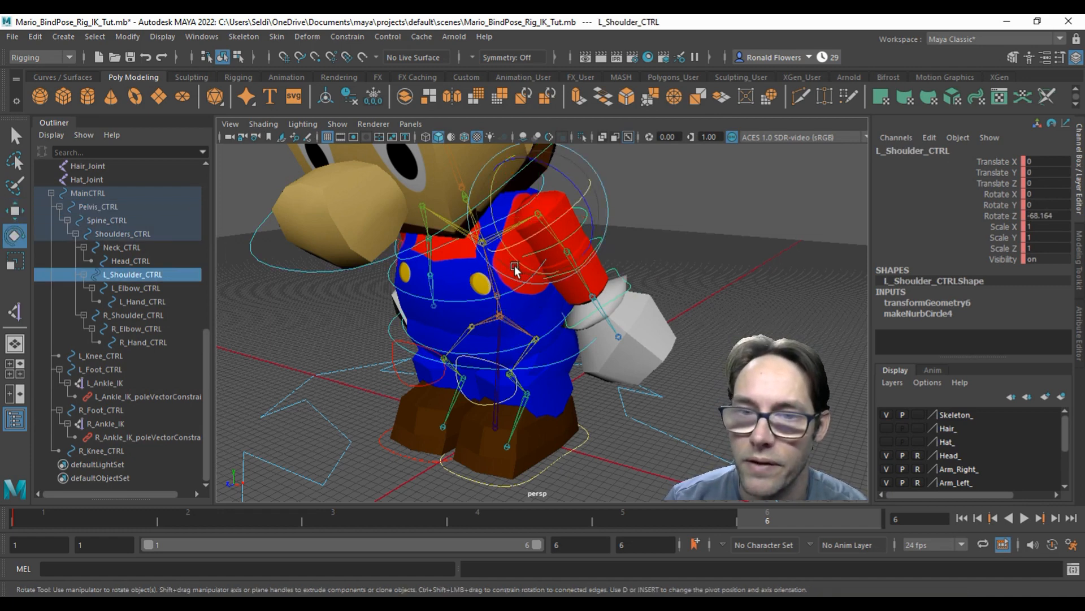
left_click_drag(515, 263, 487, 182)
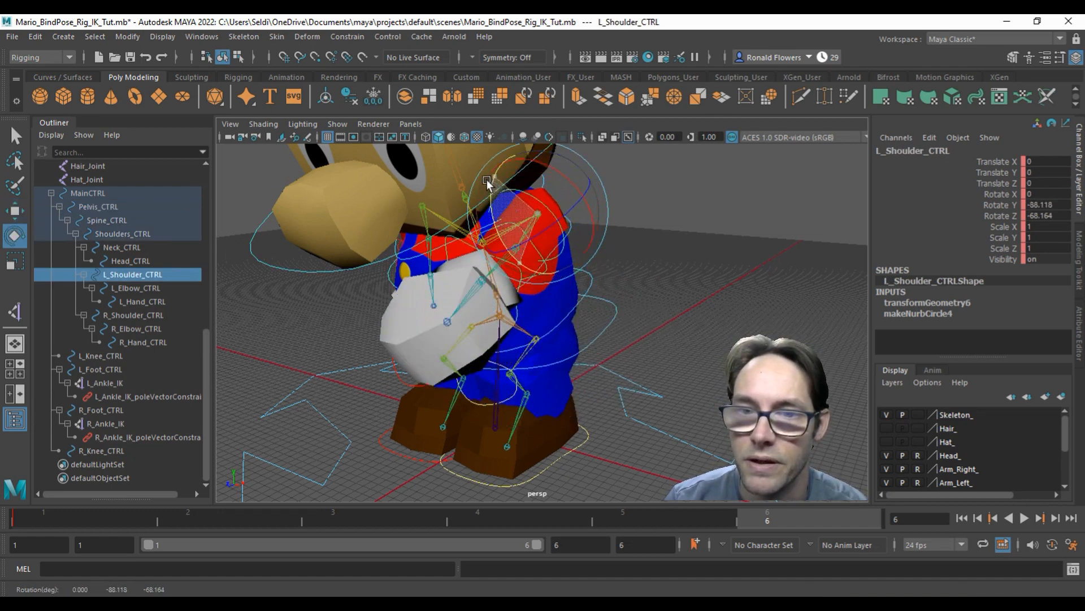
left_click_drag(681, 282, 623, 291, "alt")
left_click(639, 263)
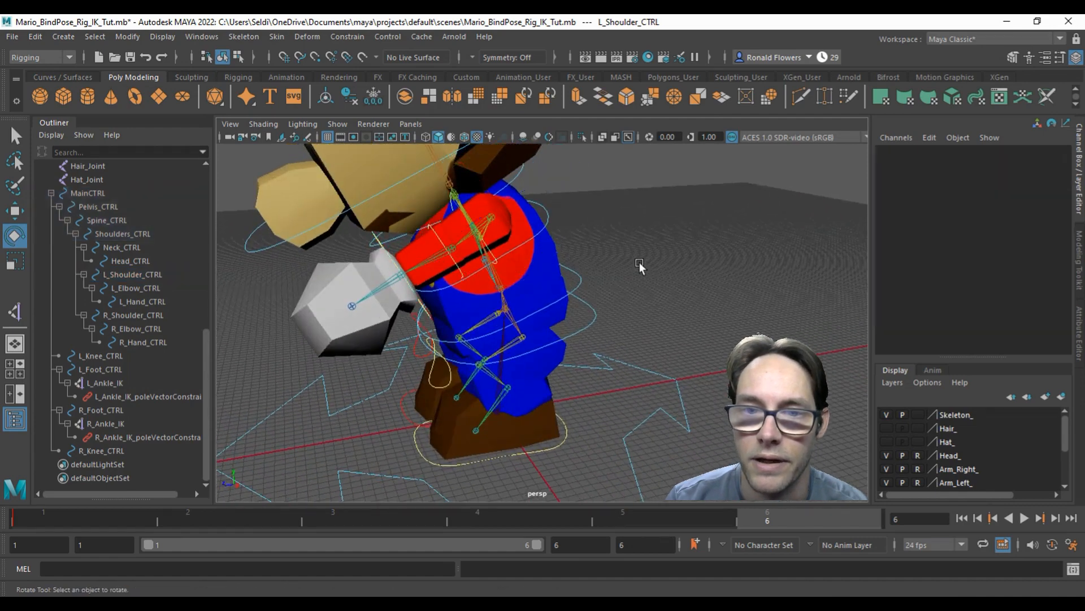
- Rotate L_Elbow_CTRL to about -60 degrees in Y to bend the forearm up toward the face
left_click(454, 264)
left_click_drag(382, 233, 417, 169)
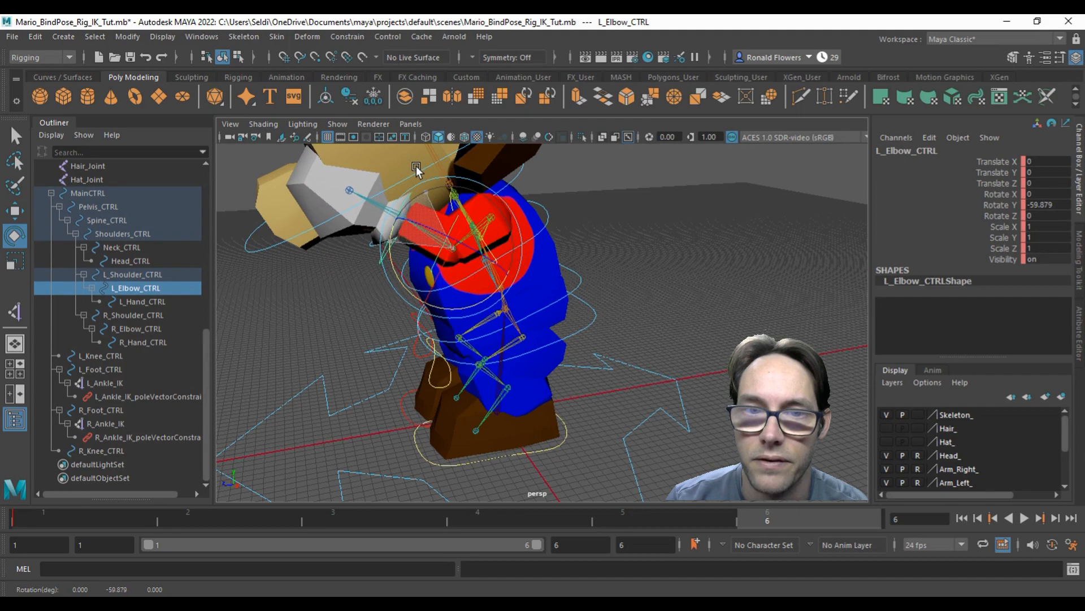
left_click_drag(303, 287, 373, 285, "alt")
left_click(621, 260)
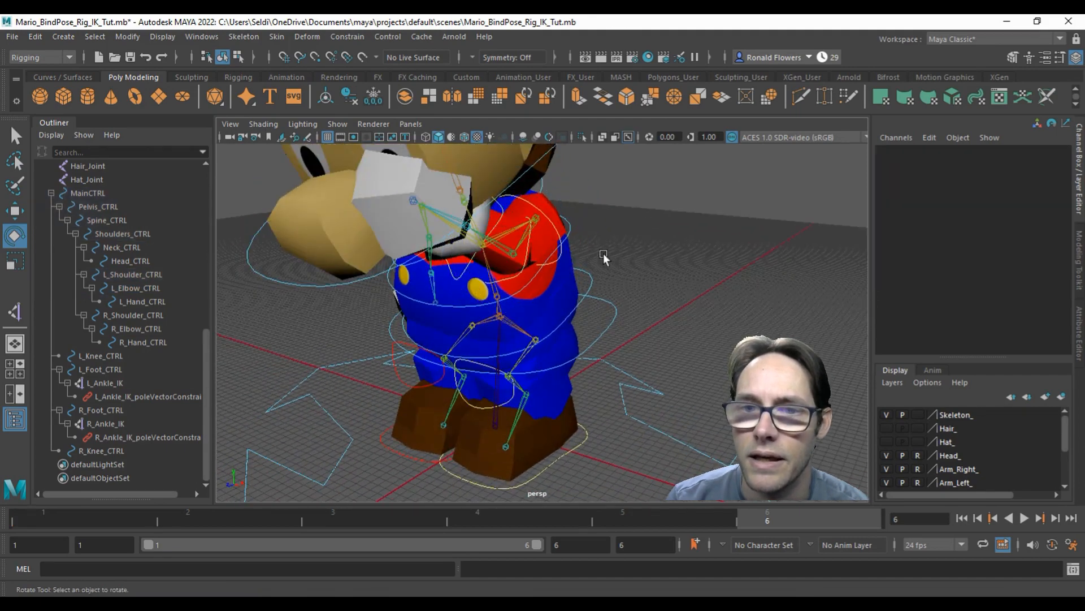
- Refine the left arm's rotation at its controls, keeping the bent arm raised with the hand beside the face
left_click(553, 224)
left_click_drag(553, 226, 562, 305)
left_click_drag(371, 375, 329, 364, "alt")
left_click(329, 364)
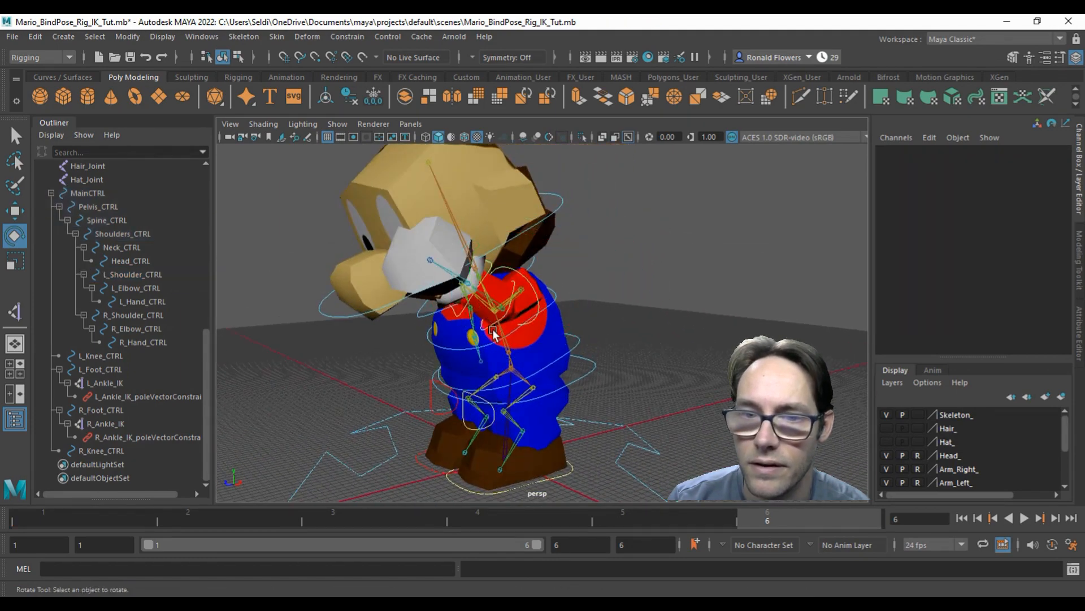
left_click(491, 327)
left_click_drag(465, 330, 421, 363)
left_click(469, 308)
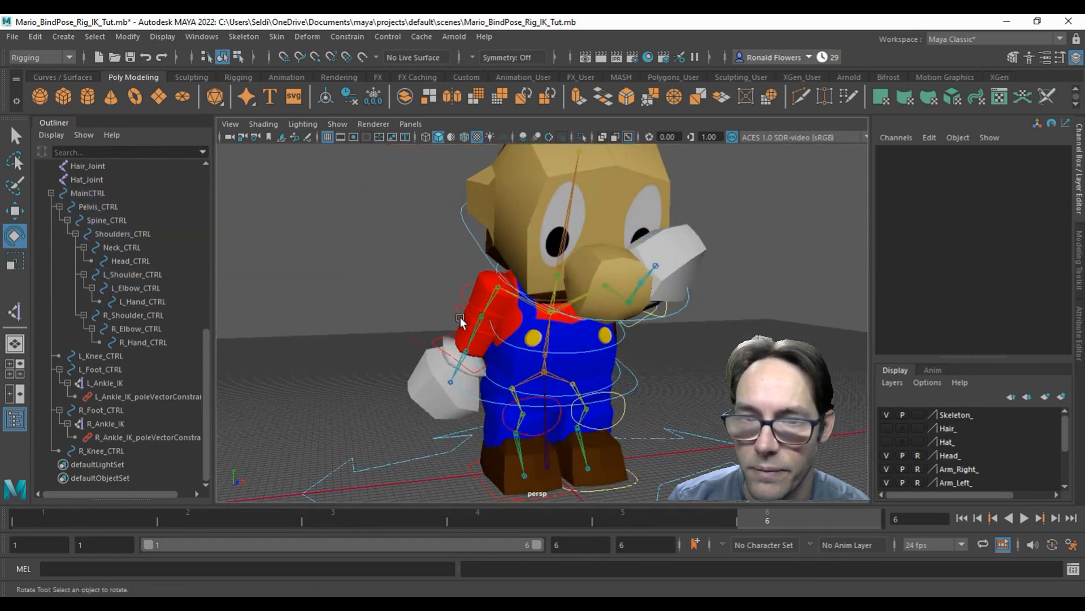
- Rotate R_Shoulder_CTRL to about 75 degrees in Y to swing the right arm forward
left_click(480, 332)
left_click_drag(520, 293, 499, 286)
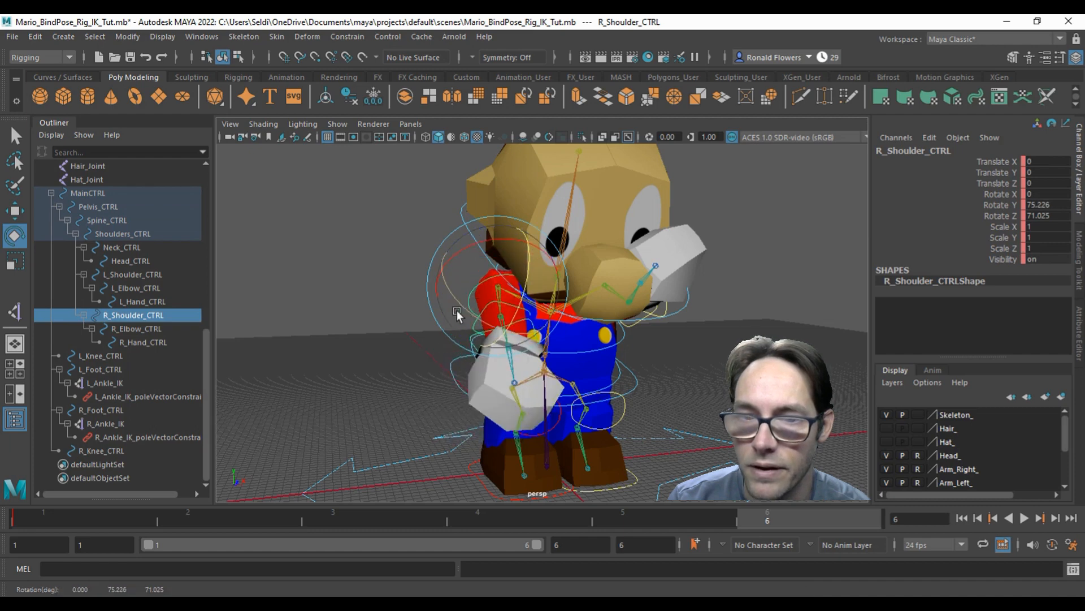
left_click(475, 307)
left_click(509, 283)
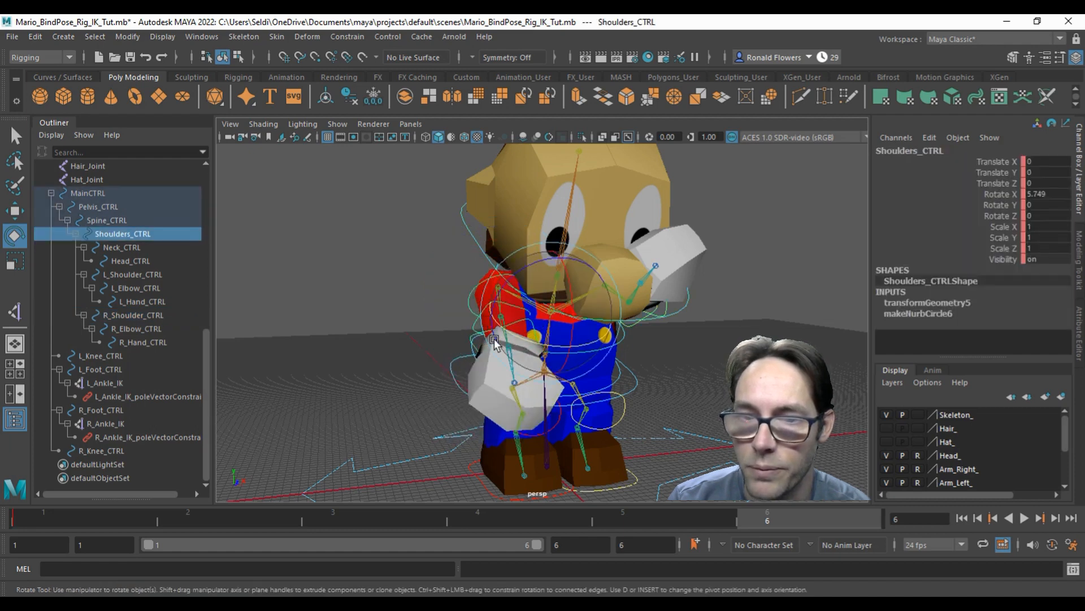
- Hide the Skeleton_ display layer and set it to Reference so only the controls can be picked
left_click_drag(495, 344, 433, 357, "alt")
left_click(433, 357)
left_click(574, 328)
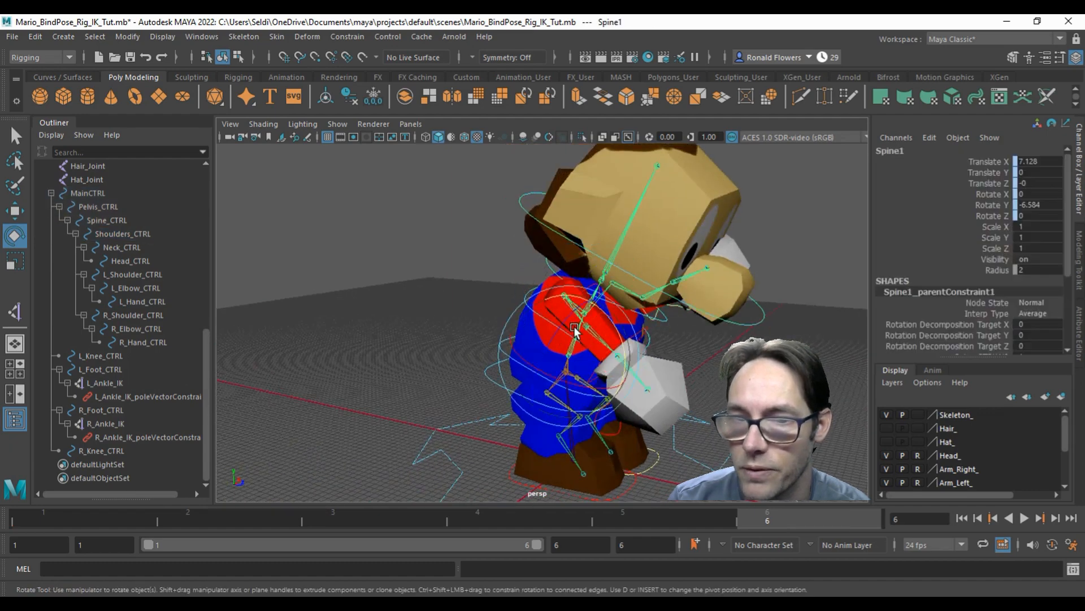
left_click(430, 357)
scroll(434, 345, "up", 5)
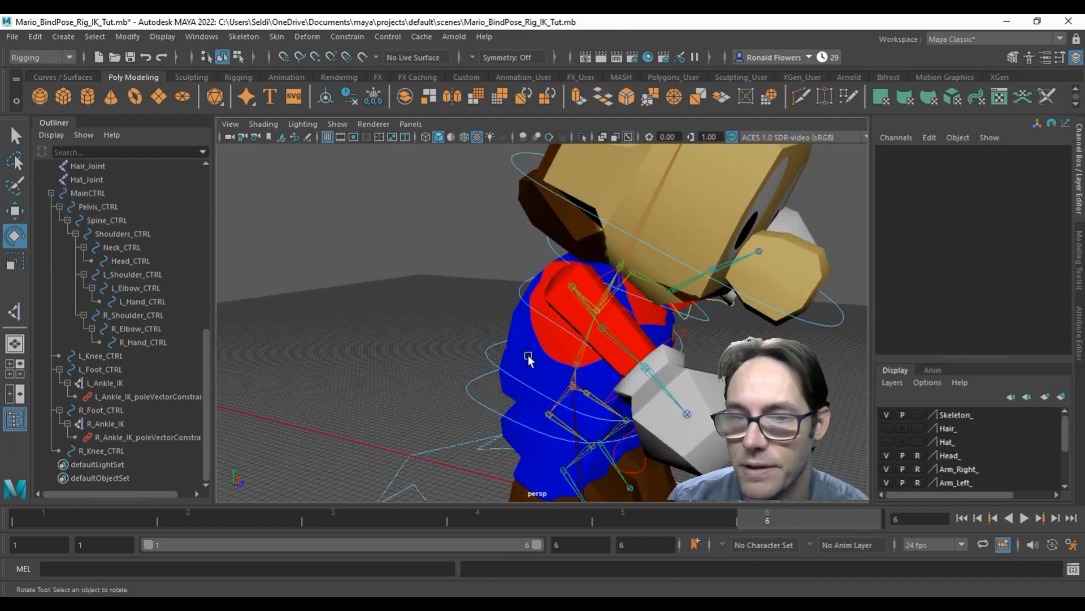
left_click(888, 415)
left_click(919, 415)
left_click(918, 415)
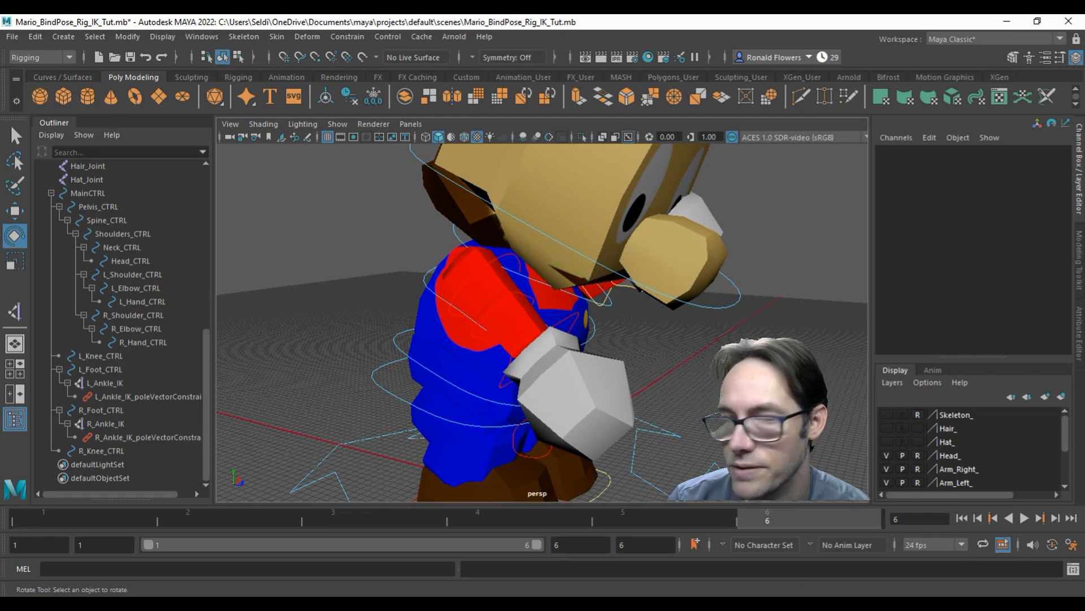
- Rotate R_Elbow_CTRL to about 72 degrees in Y to bend the right forearm up toward the face
left_click(503, 300)
left_click_drag(532, 345, 507, 213)
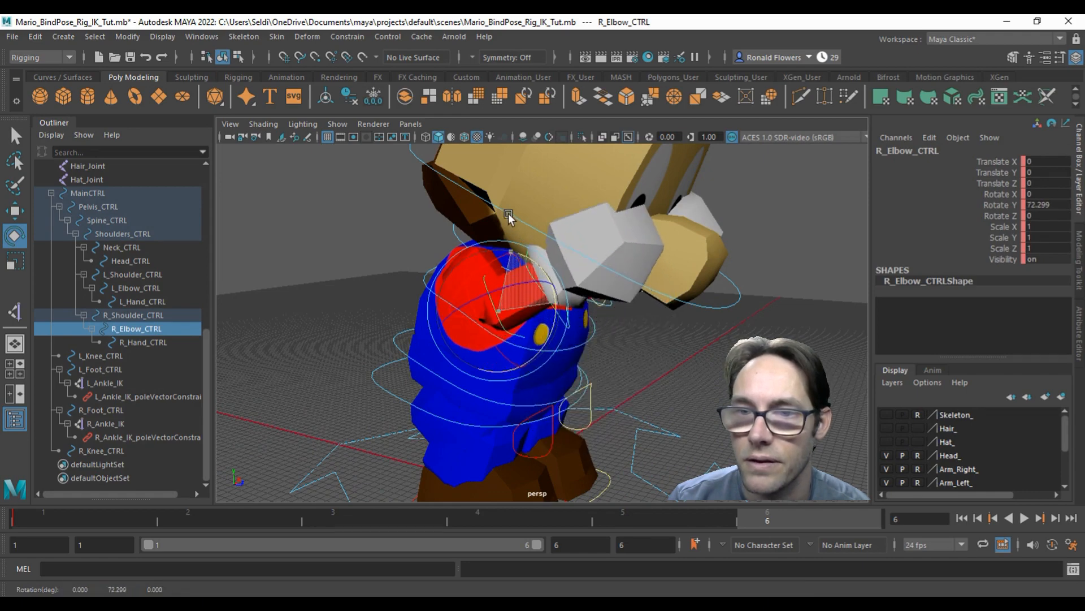
left_click_drag(610, 346, 571, 343, "alt")
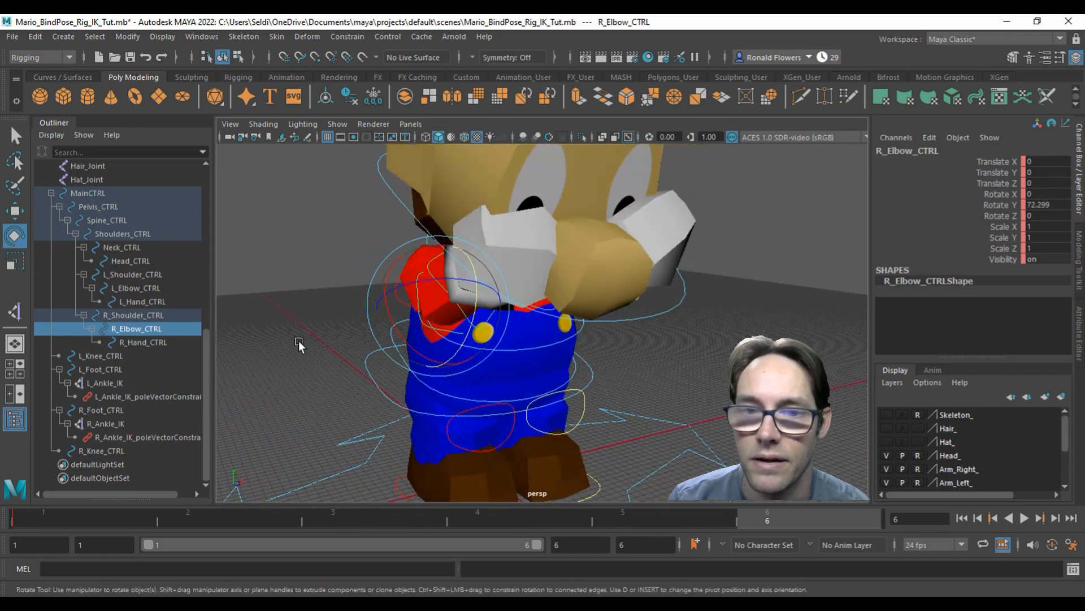
- Adjust R_Shoulder_CTRL's rotation to about -40 degrees in X, 71 in Y and 29 in Z
left_click(300, 341)
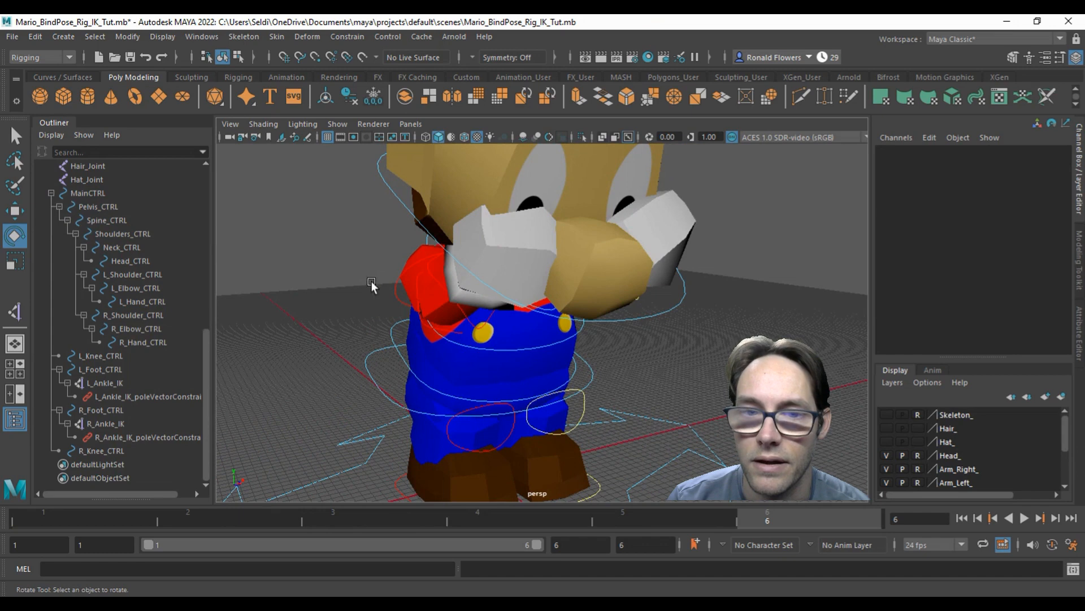
left_click(399, 299)
left_click_drag(405, 291, 606, 308)
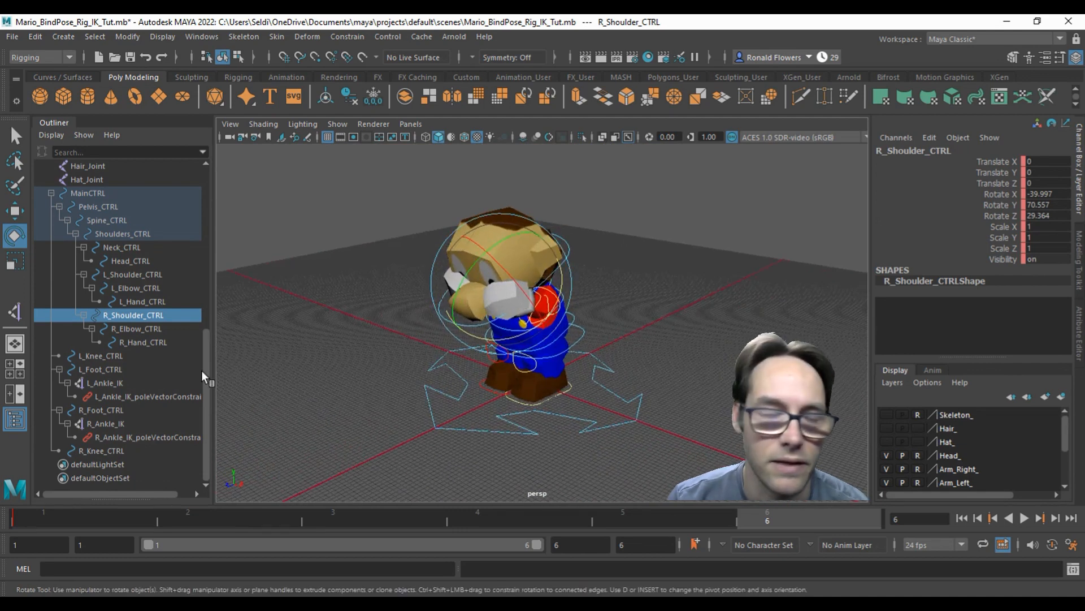
- Select everything from MainCTRL through R_Knee_CTRL and key it all at frame 6
left_click(96, 193)
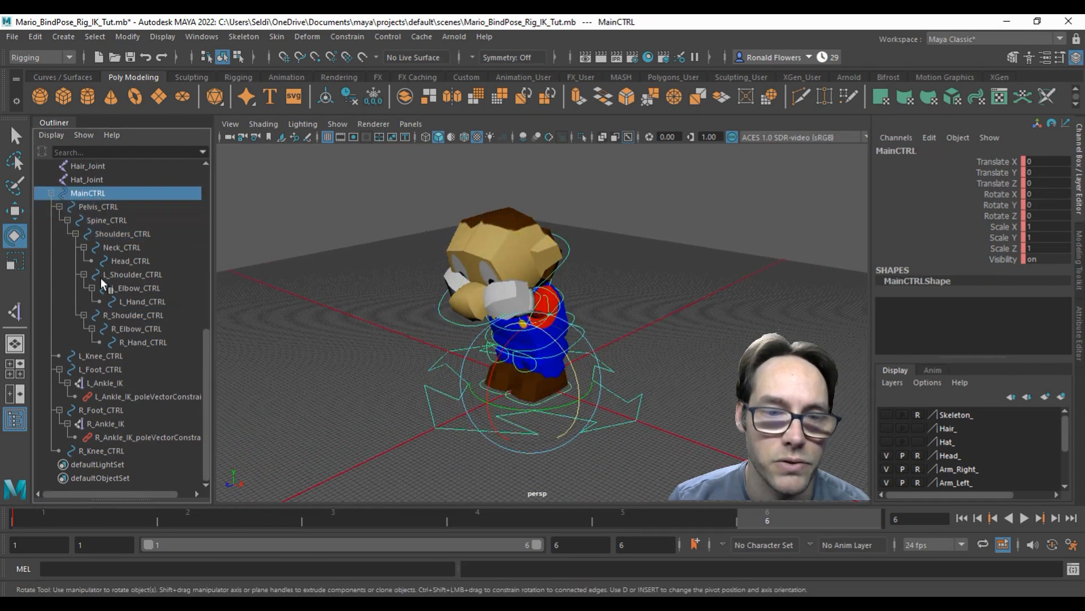
left_click(101, 451, "shift")
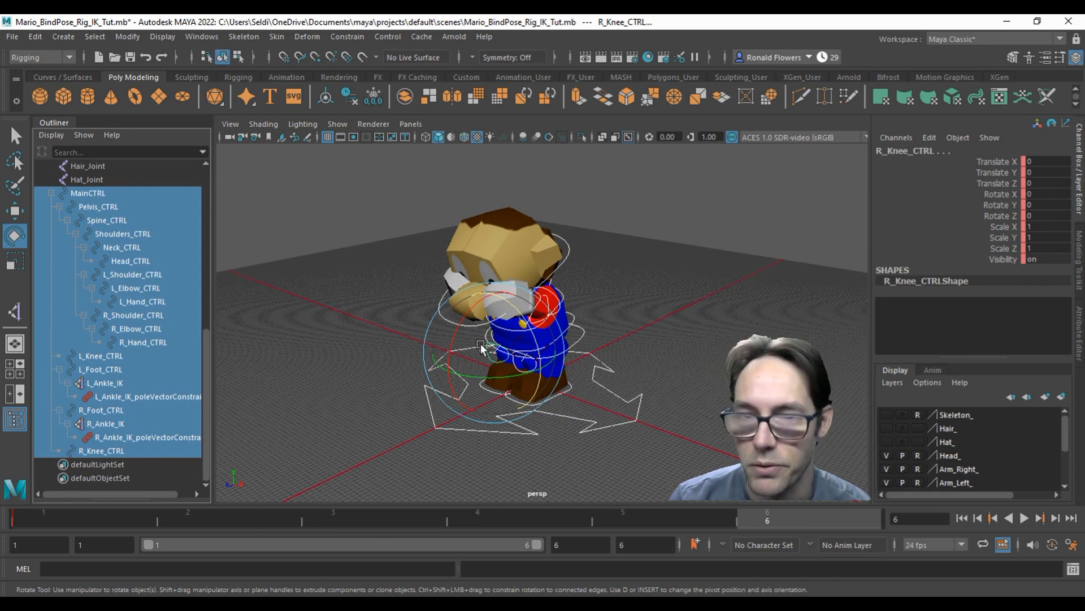
key("s")
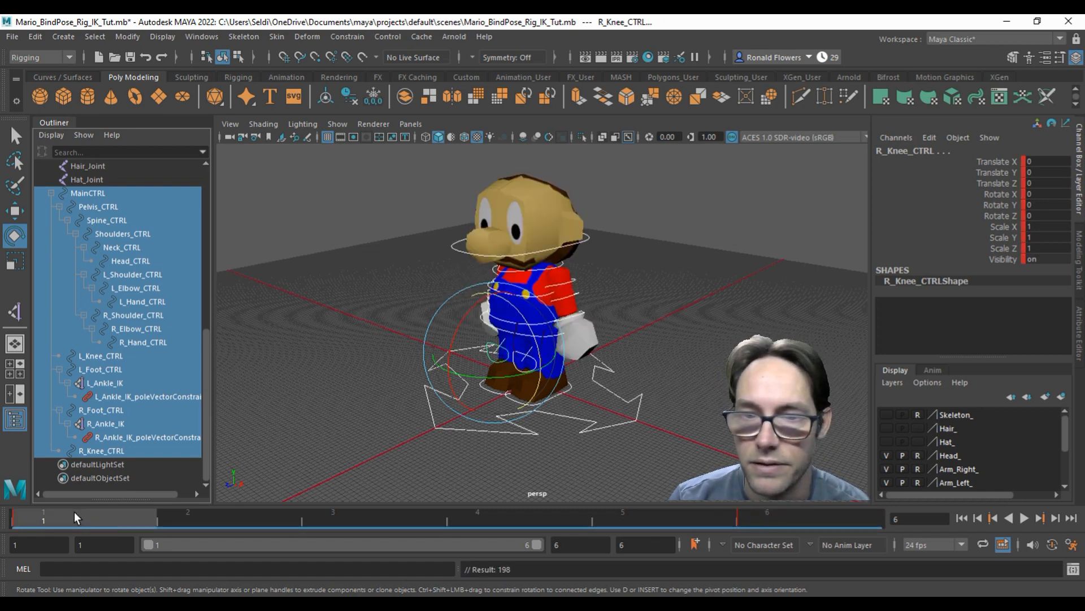
- Scrub from frame 1 to frame 6 and play back the animation to check the motion between the two poses
left_click_drag(136, 513, 783, 520)
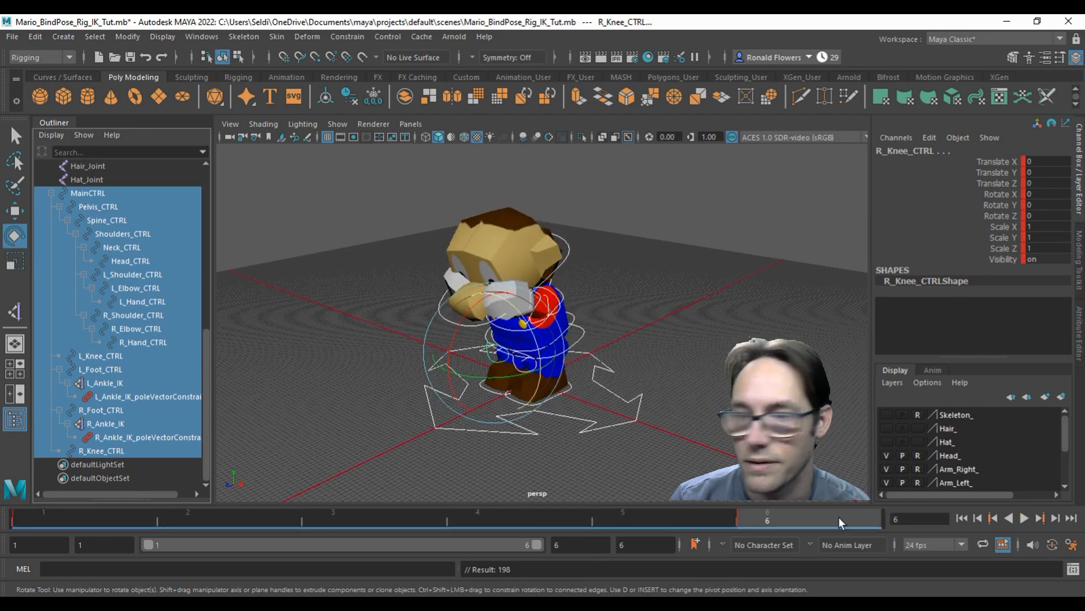
left_click(1023, 518)
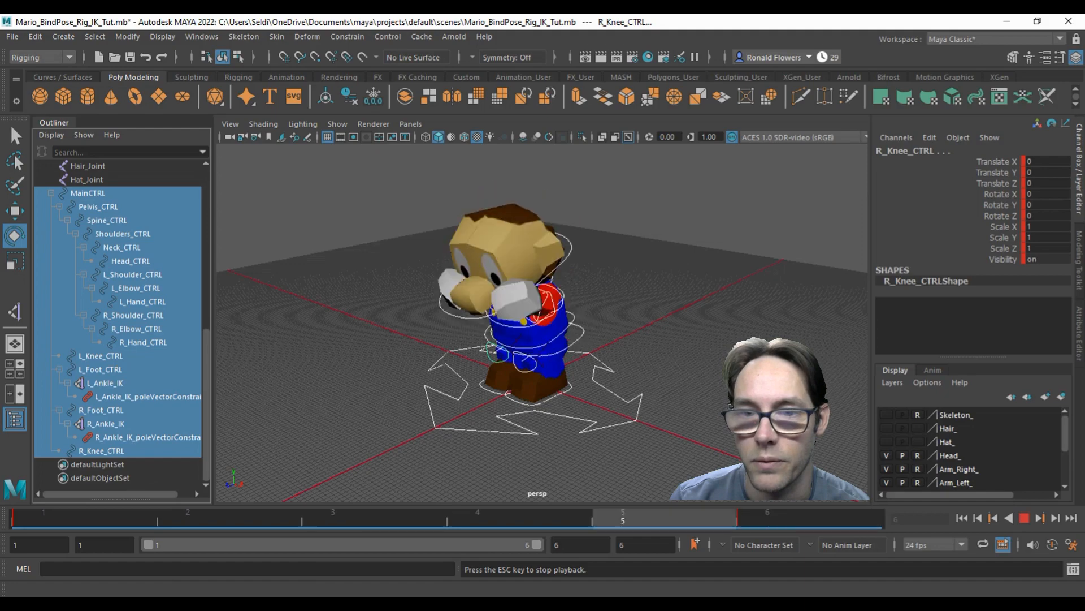
scroll(659, 401, "up", 3)
left_click_drag(661, 403, 586, 439, "alt")
key("Escape")
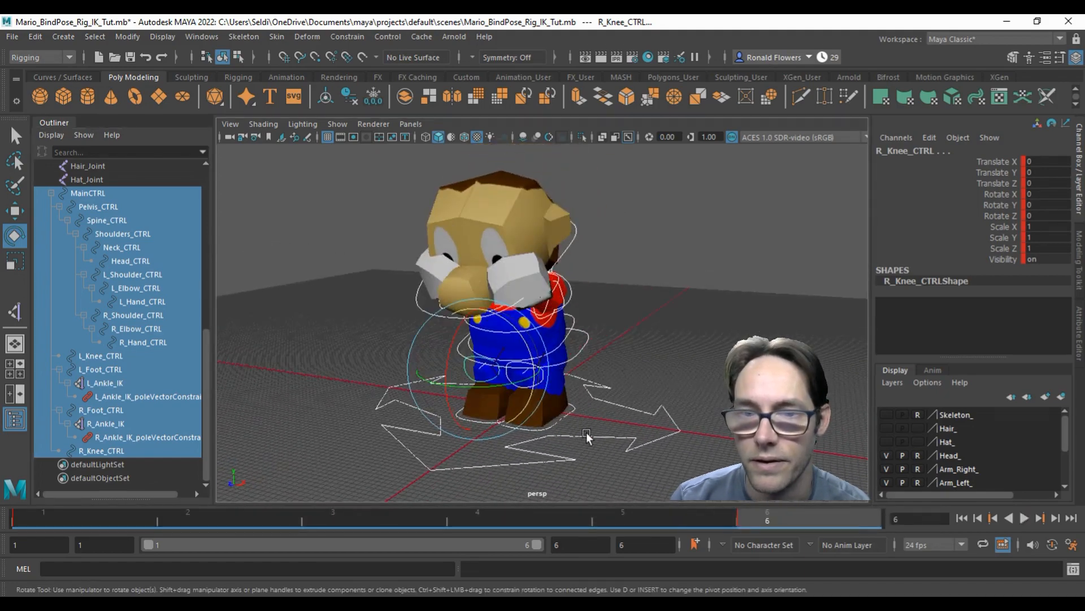
scroll(629, 417, "down", 2)
left_click_drag(636, 353, 614, 340, "alt")
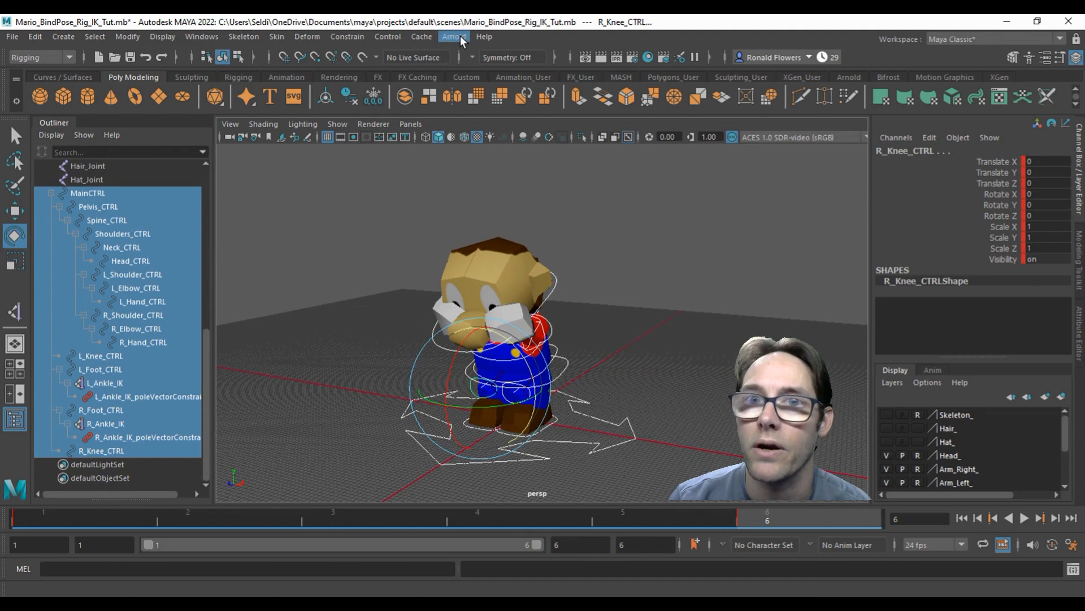
- Save the scene under the new name Mario_Crouch_Rig_IK_Tut.mb in the default project's scenes folder
left_click(9, 41)
left_click(24, 106)
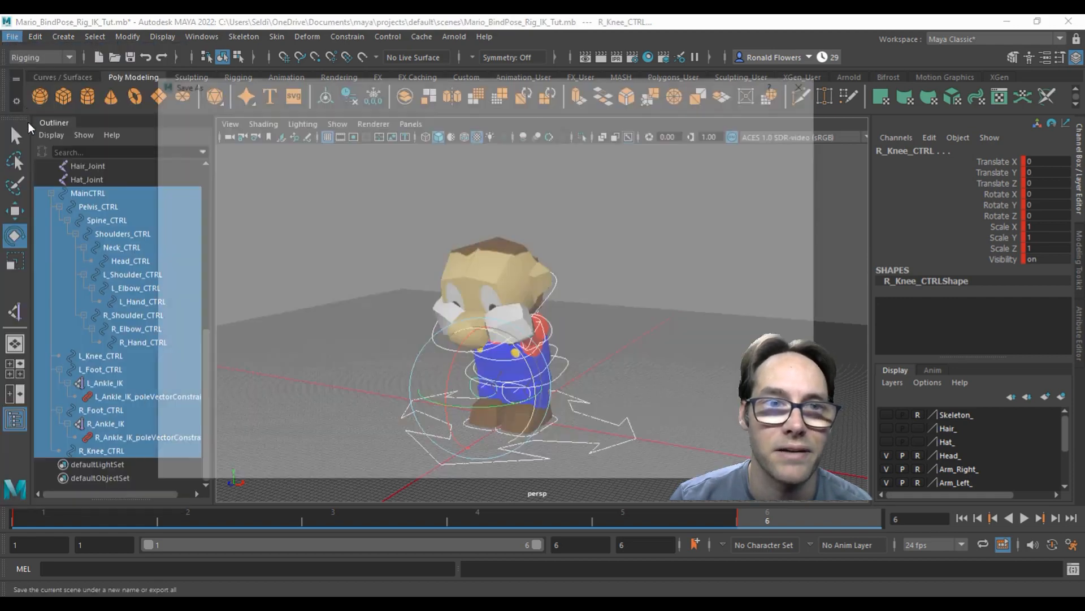
left_click(260, 449)
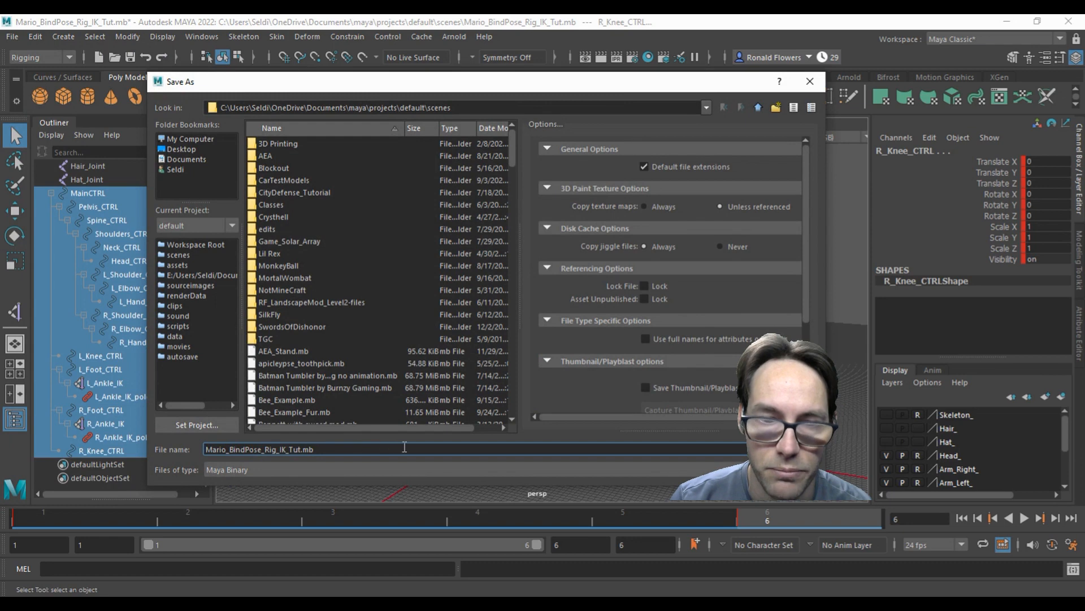
key("BackSpace")
key("BackSpace")
key("BackSpace")
key("BackSpace")
key("BackSpace")
key("BackSpace")
key("BackSpace")
key("BackSpace")
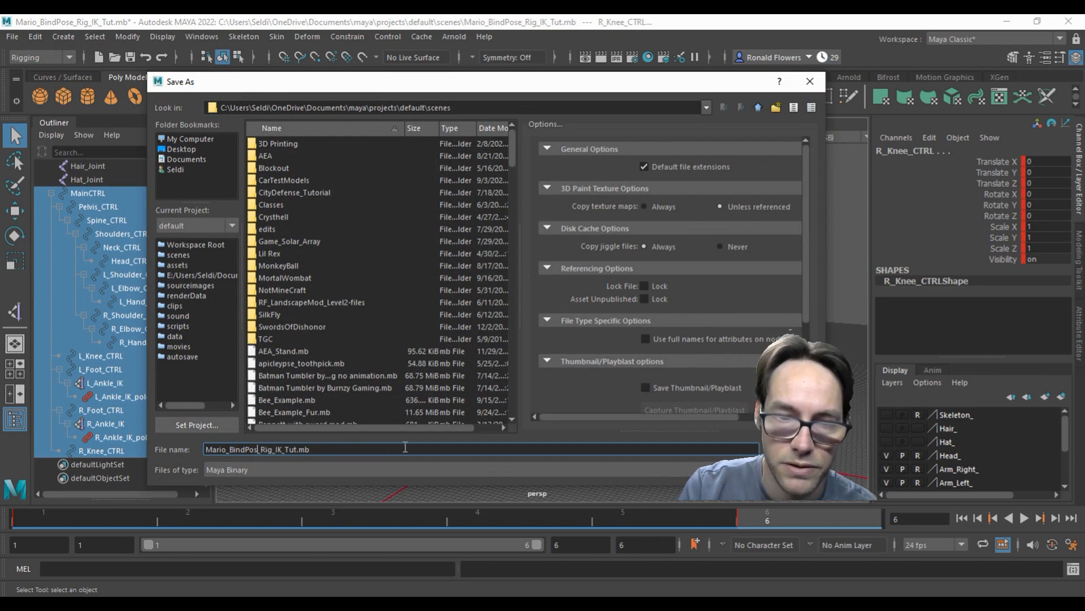
type("Crouch_")
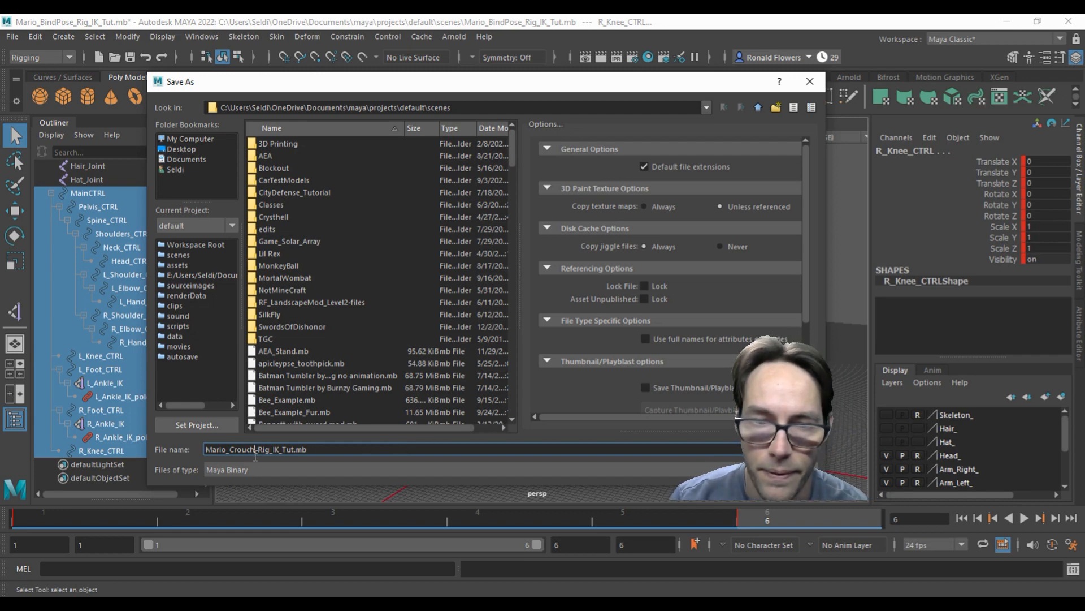
key("Return")
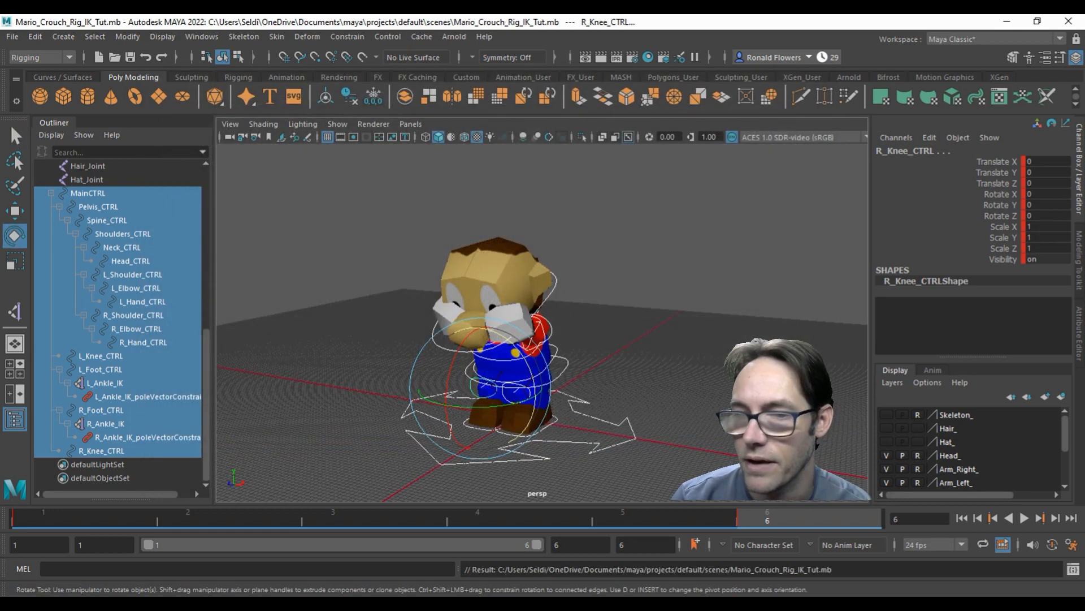
- Deselect all the rig controls and look over the crouched pose at frame 6
left_click(667, 392)
key("e")
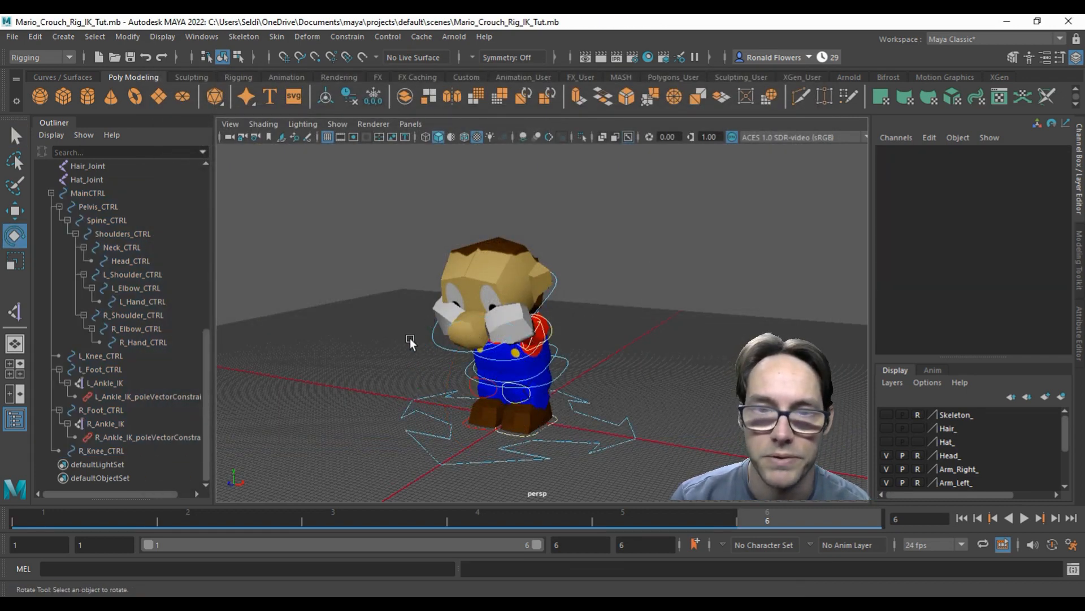
mouse_move(687, 376)
left_mouse_down("alt")
mouse_move(473, 382)
mouse_move(659, 371)
mouse_move(678, 383)
left_mouse_up("alt")
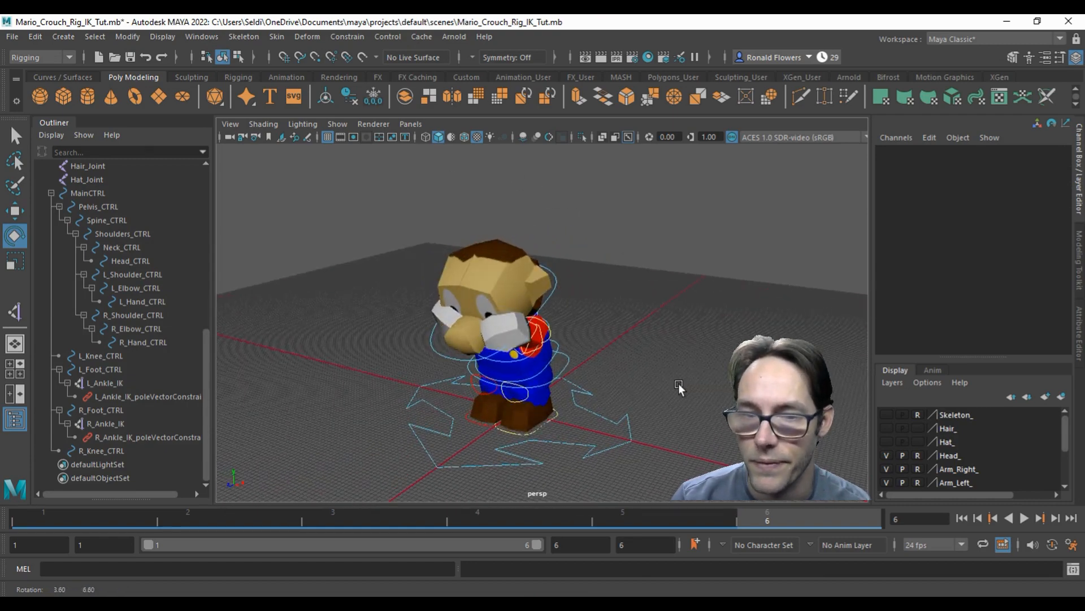